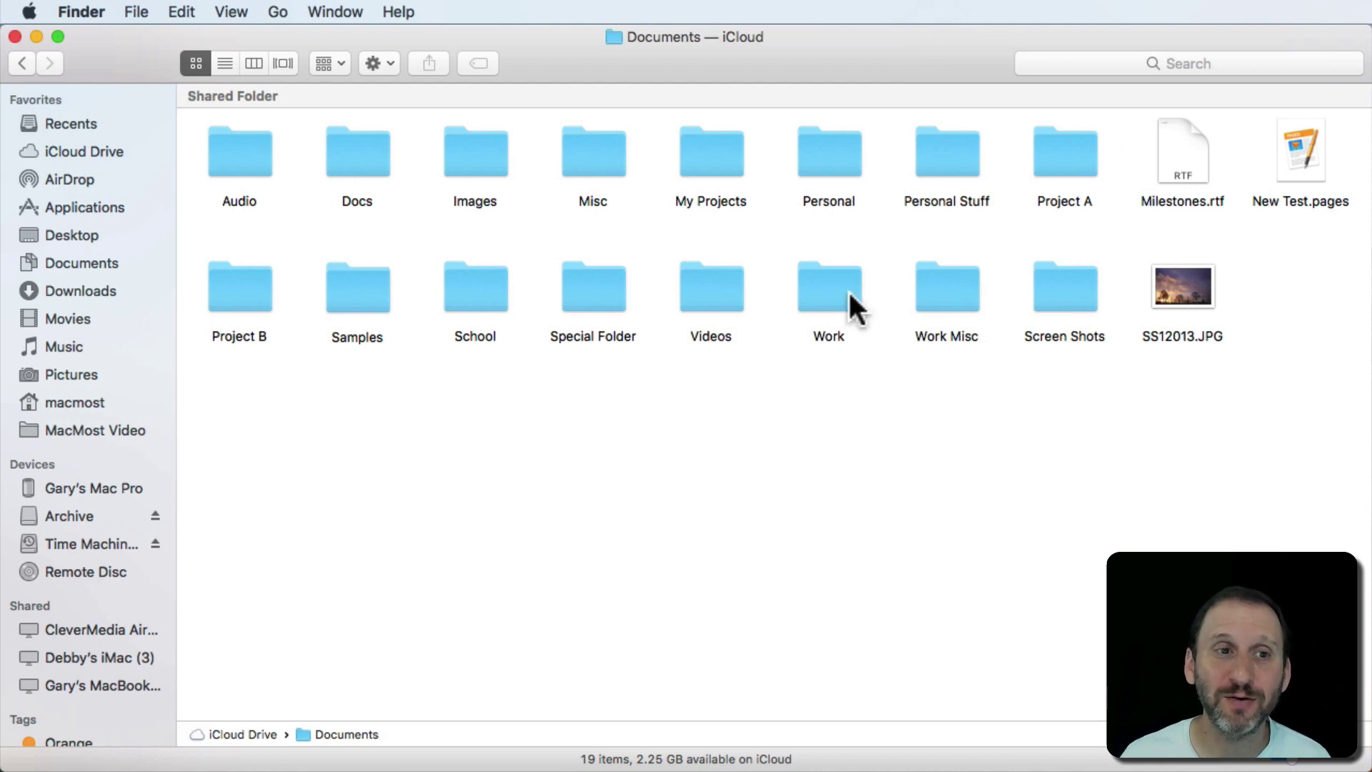
Step: Switch the Documents folder to list view with Date Modified, Size and Kind columns
{"action": "left_click", "coordinate": [225, 63]}
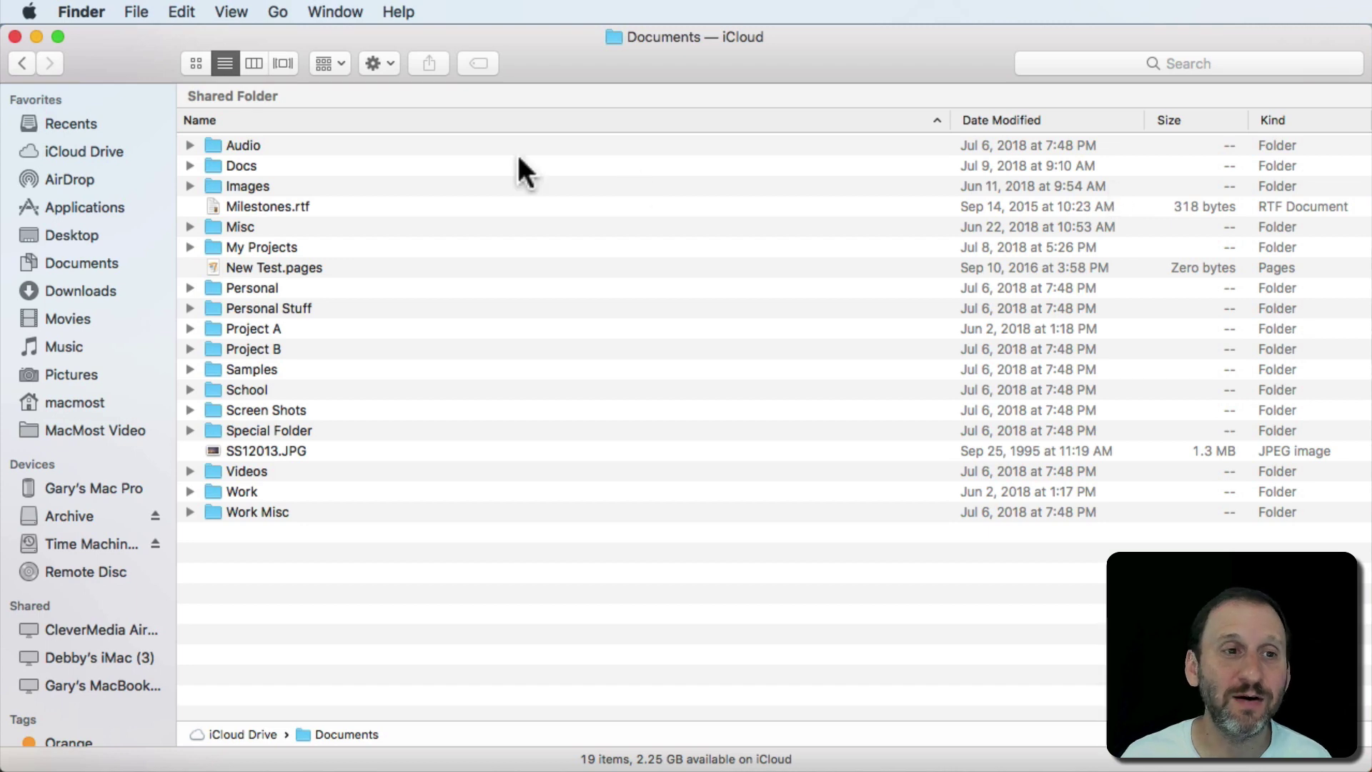
Step: Open Get Info for the Audio folder and highlight its 4,364,023-byte size
{"action": "left_click", "coordinate": [251, 147]}
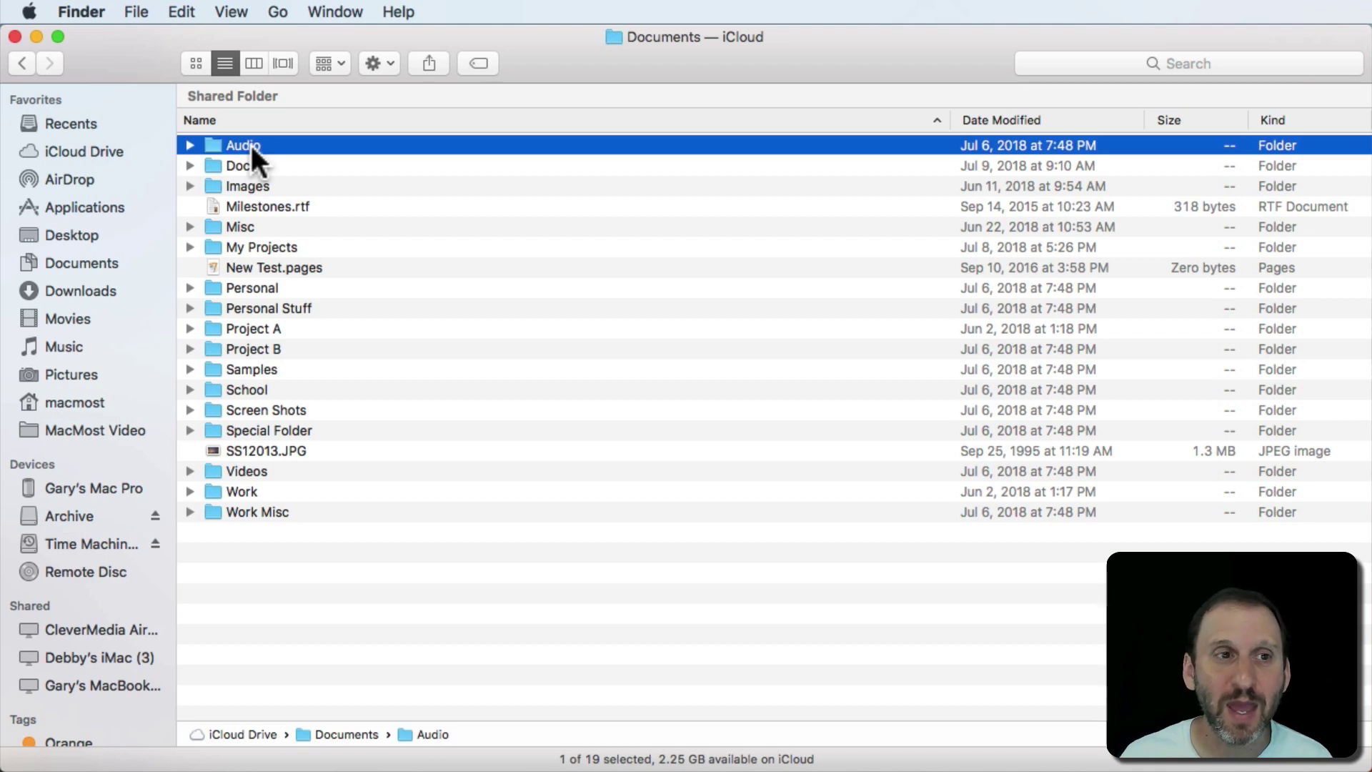
{"action": "left_click", "coordinate": [190, 13]}
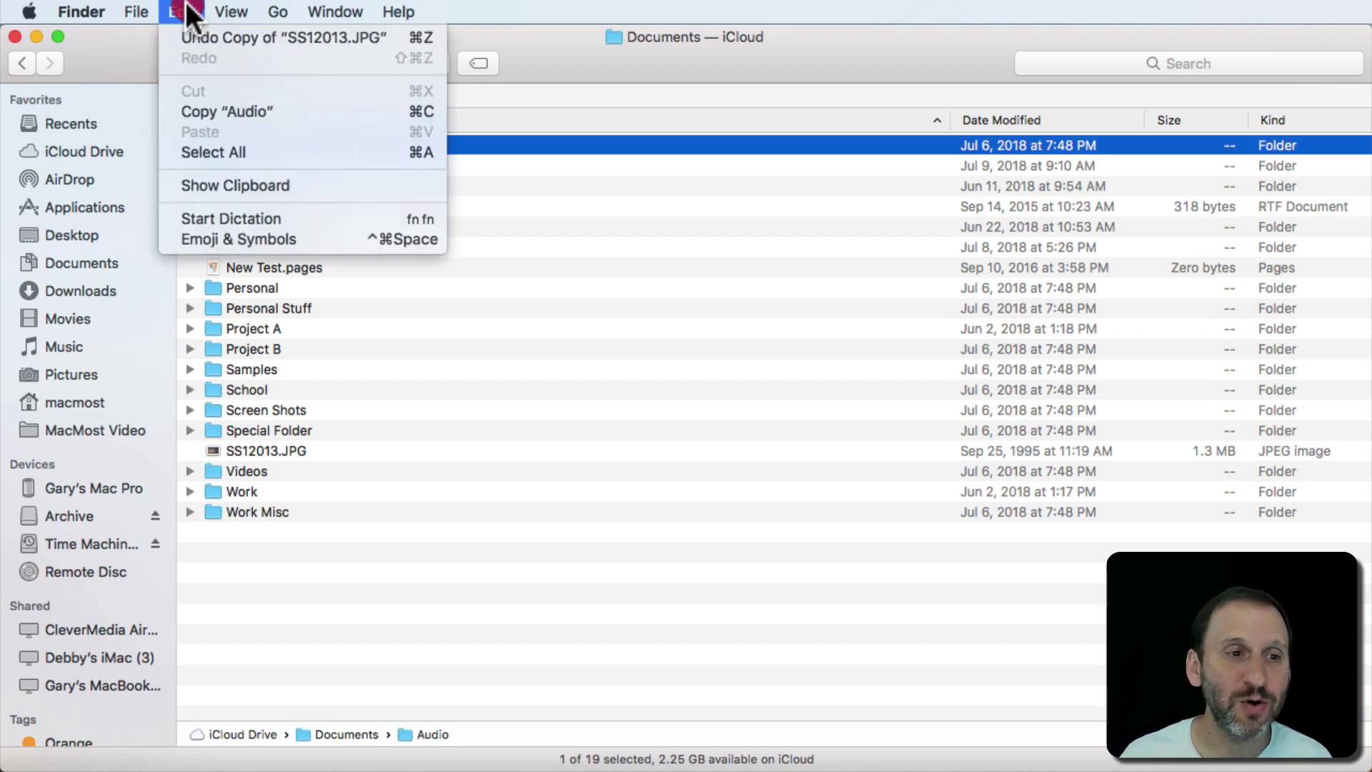
{"action": "mouse_move", "coordinate": [137, 13]}
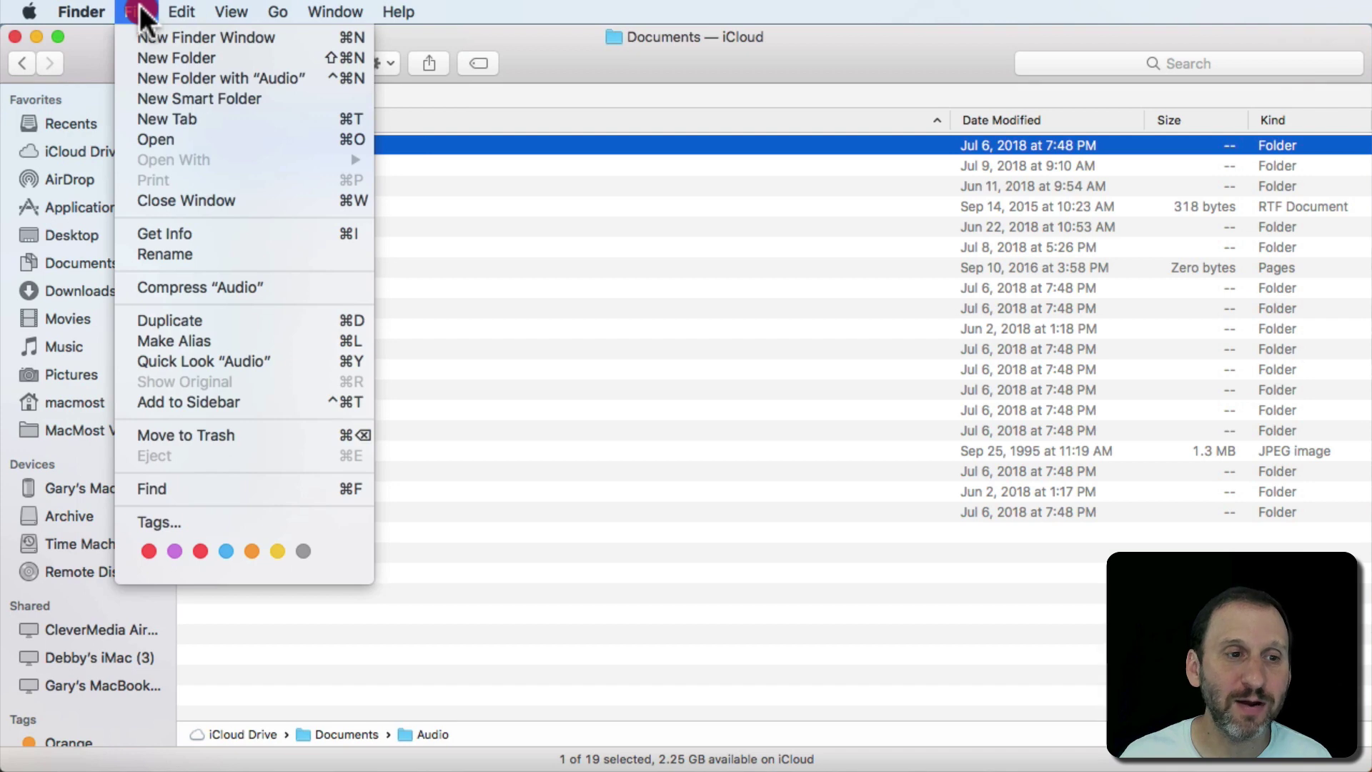
{"action": "left_click", "coordinate": [174, 234]}
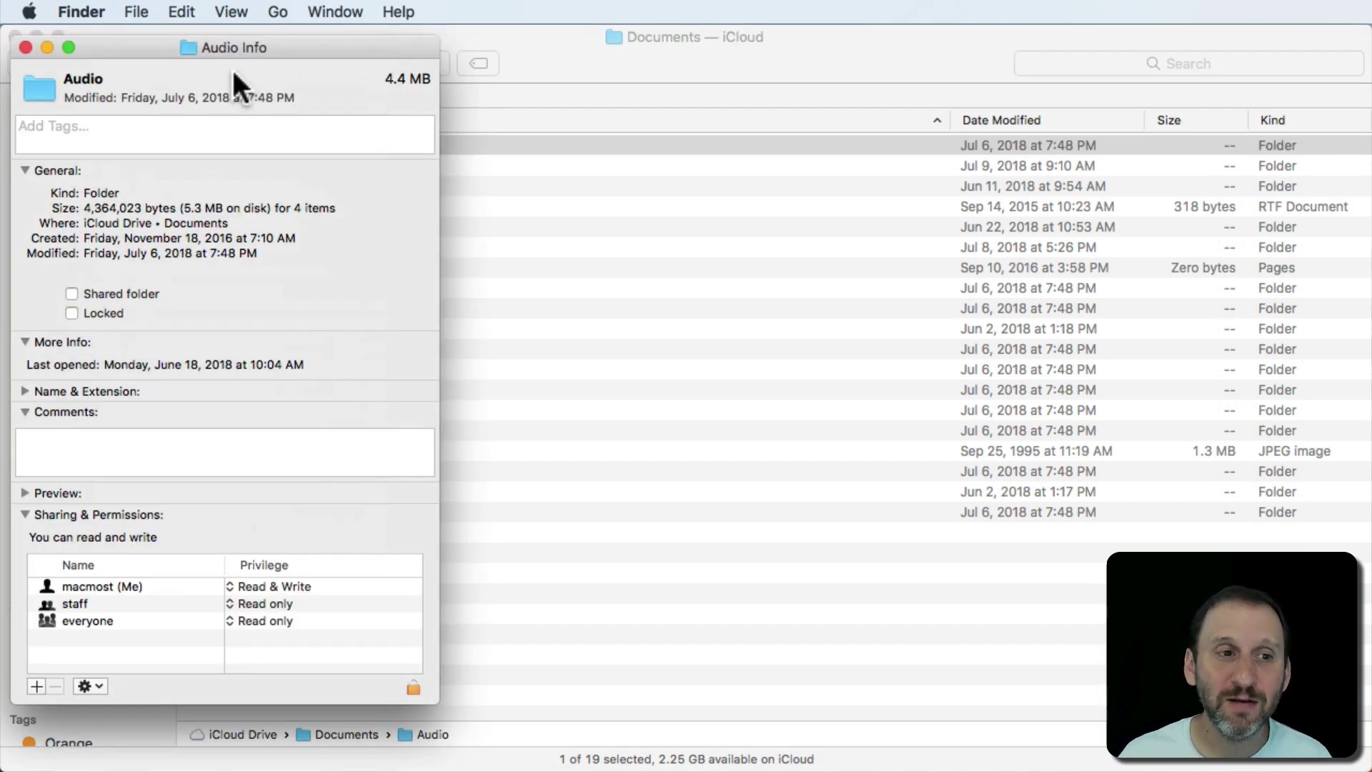
{"action": "left_click_drag", "start_coordinate": [84, 208], "coordinate": [341, 200]}
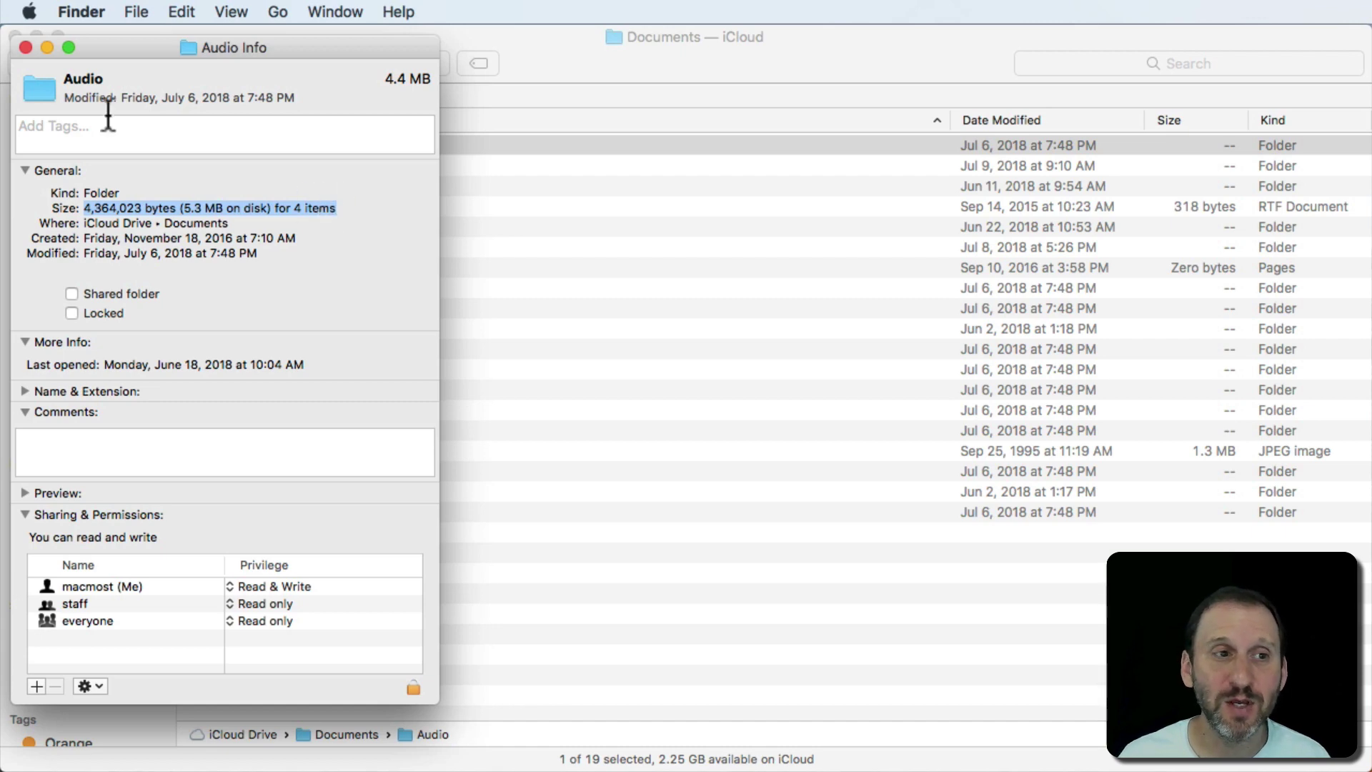
Step: Close the Audio info window, open the Option-key Show Inspector and centre it
{"action": "left_click", "coordinate": [25, 46]}
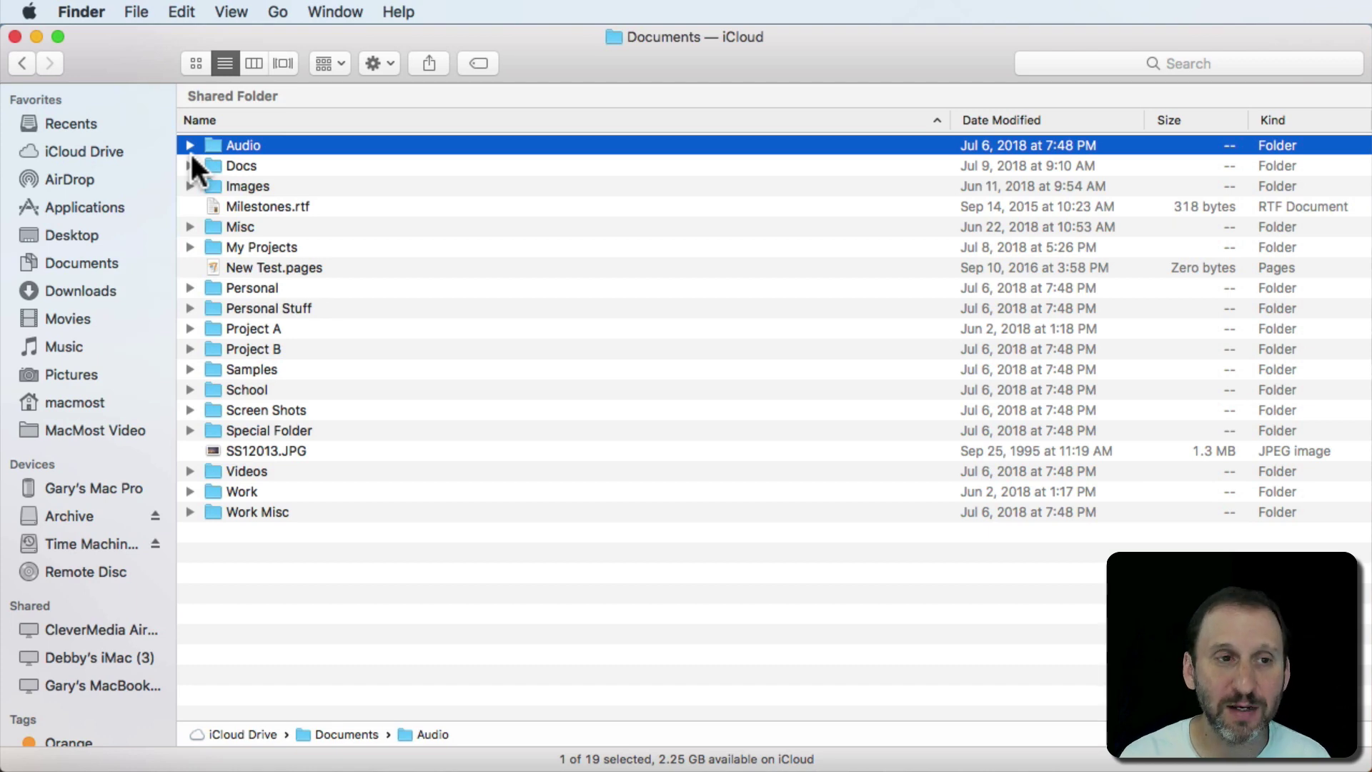
{"action": "left_click", "coordinate": [136, 12]}
{"action": "key", "text": "alt"}
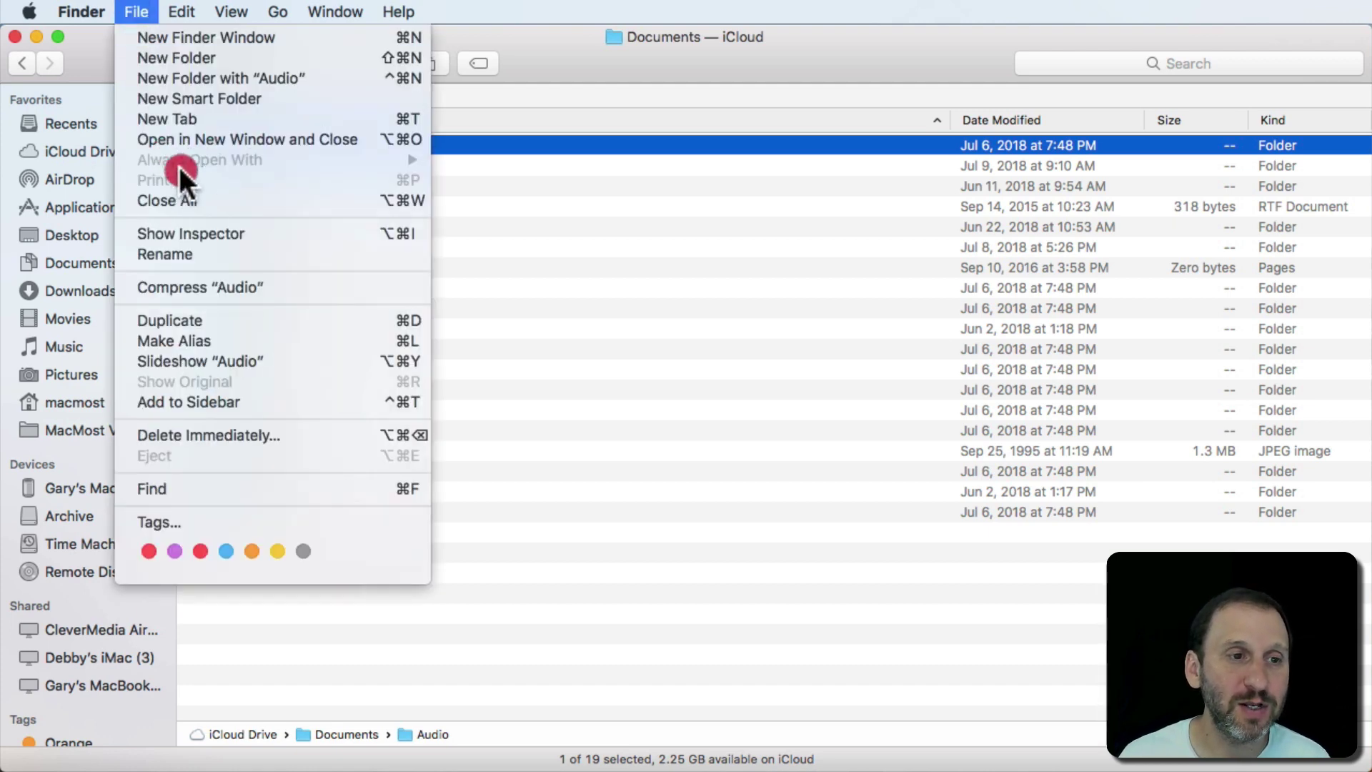
{"action": "left_click", "coordinate": [190, 233]}
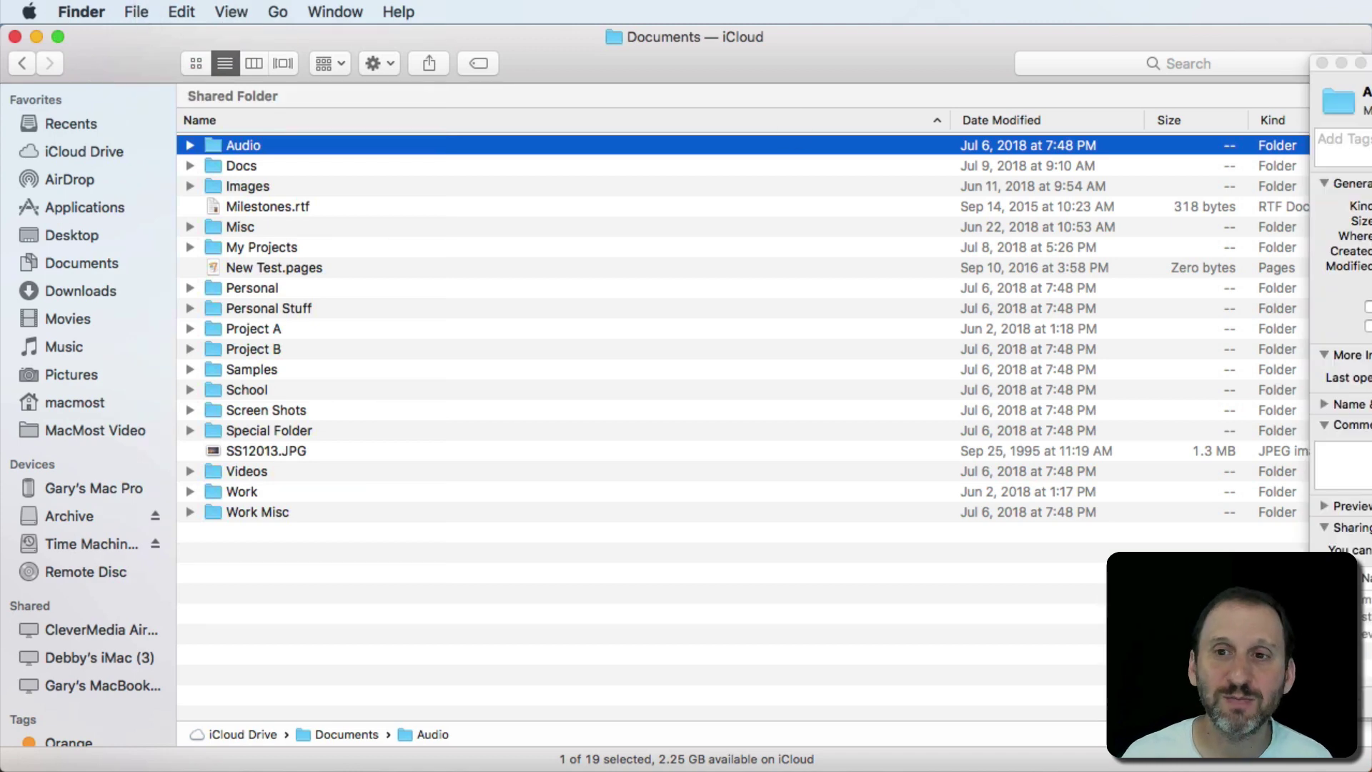
{"action": "left_click_drag", "start_coordinate": [1343, 63], "coordinate": [688, 70]}
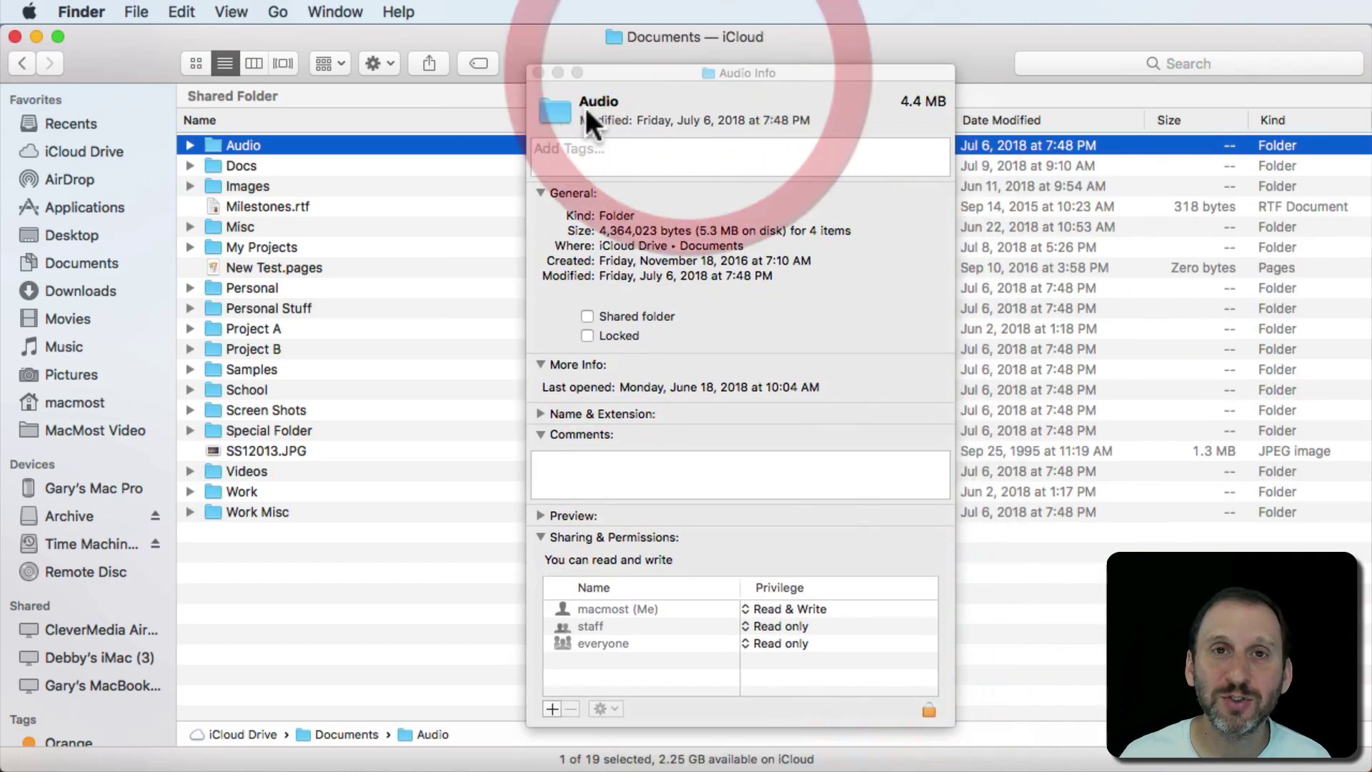
Step: Step the Inspector through Docs, Images, Misc, Audio, Personal to Project B, then close it
{"action": "left_click", "coordinate": [212, 164]}
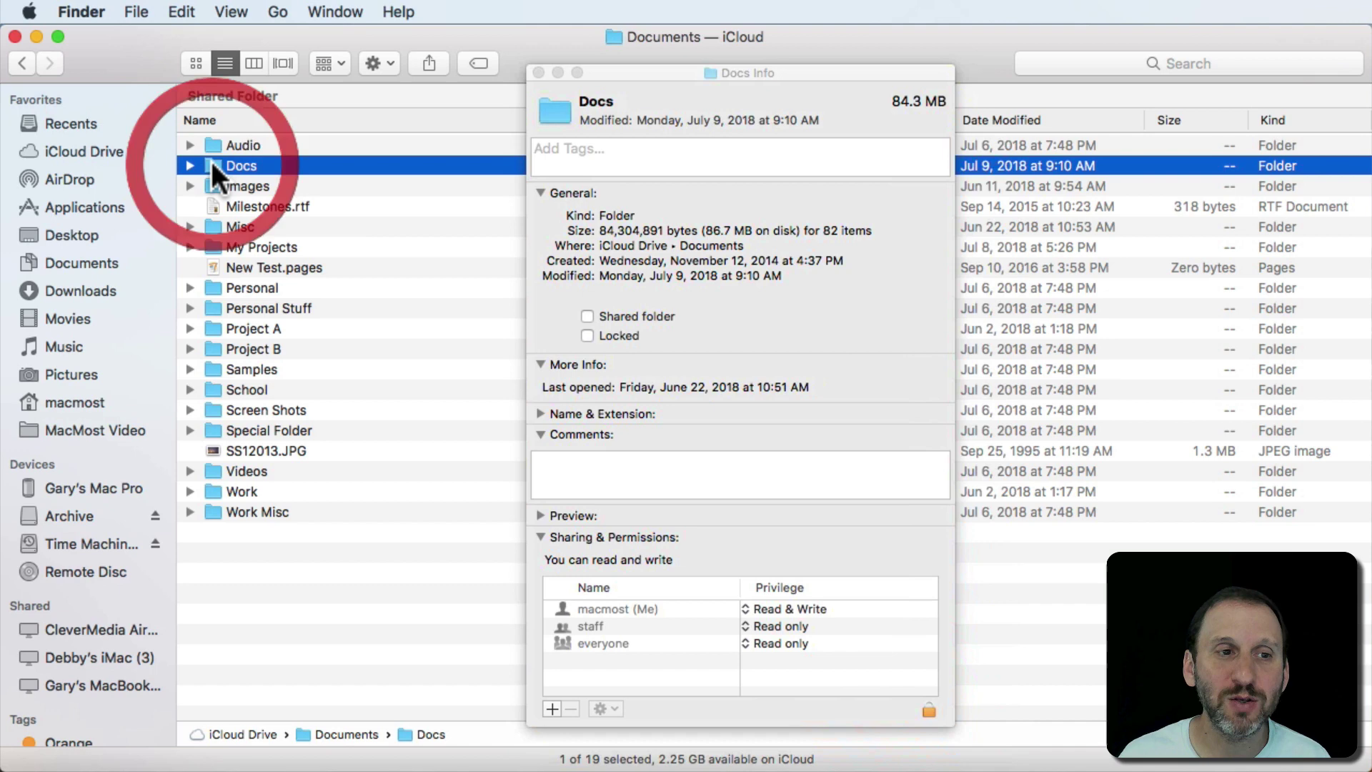
{"action": "left_click", "coordinate": [214, 187]}
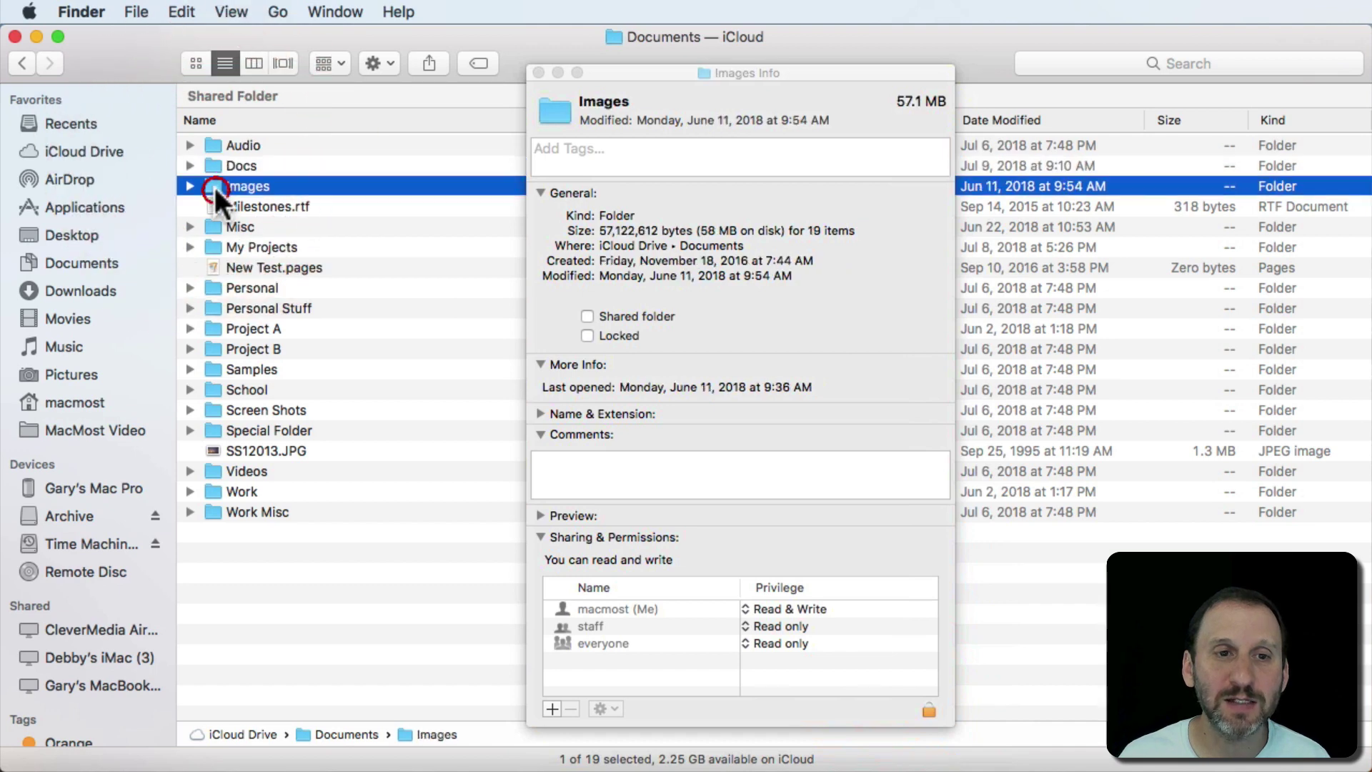
{"action": "left_click", "coordinate": [215, 227]}
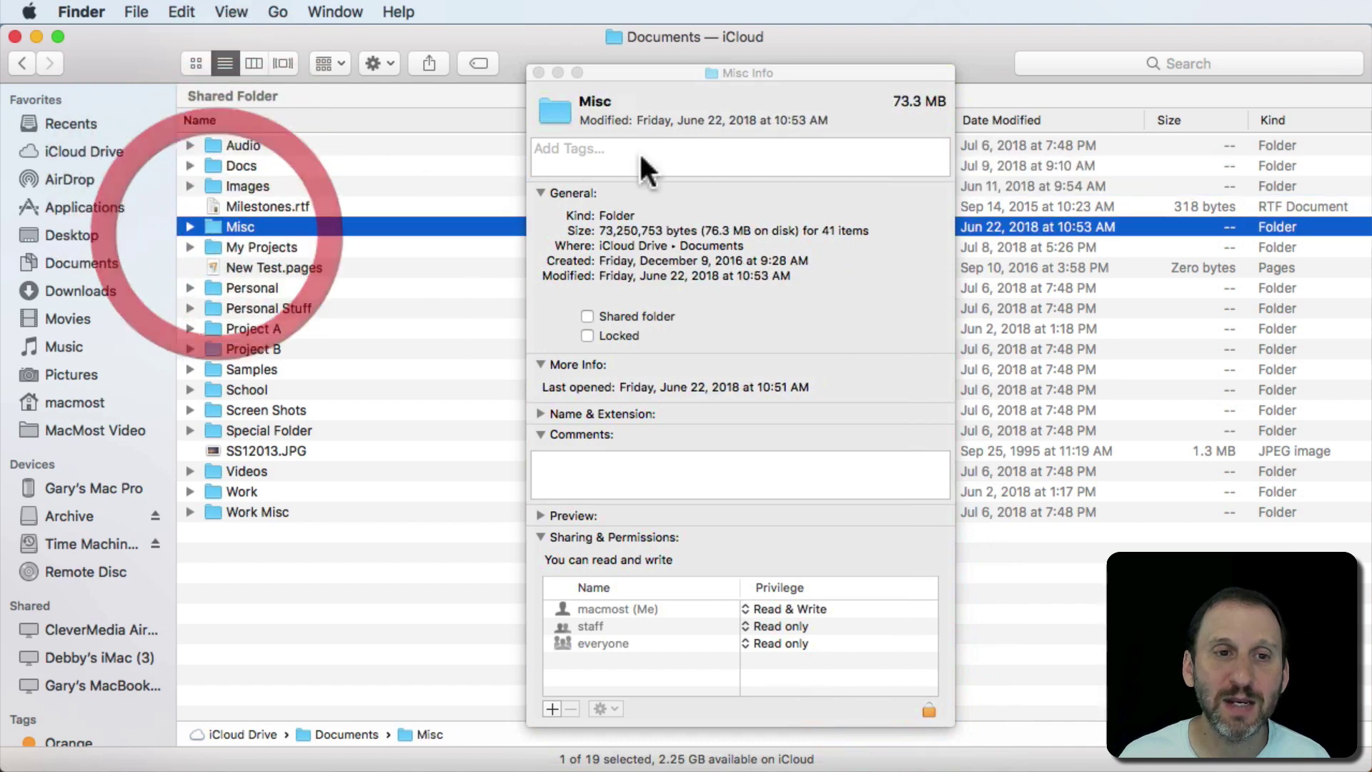
{"action": "left_click", "coordinate": [212, 145]}
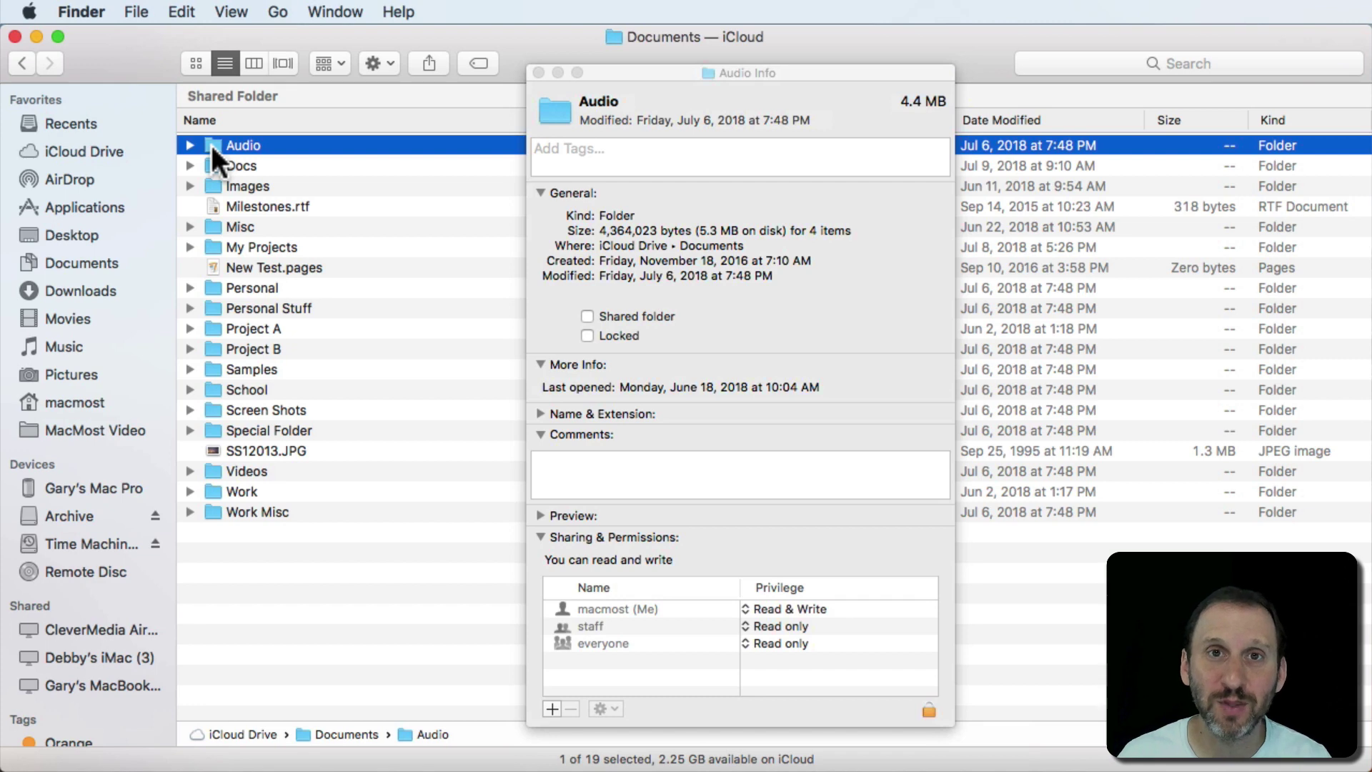
{"action": "left_click", "coordinate": [210, 166]}
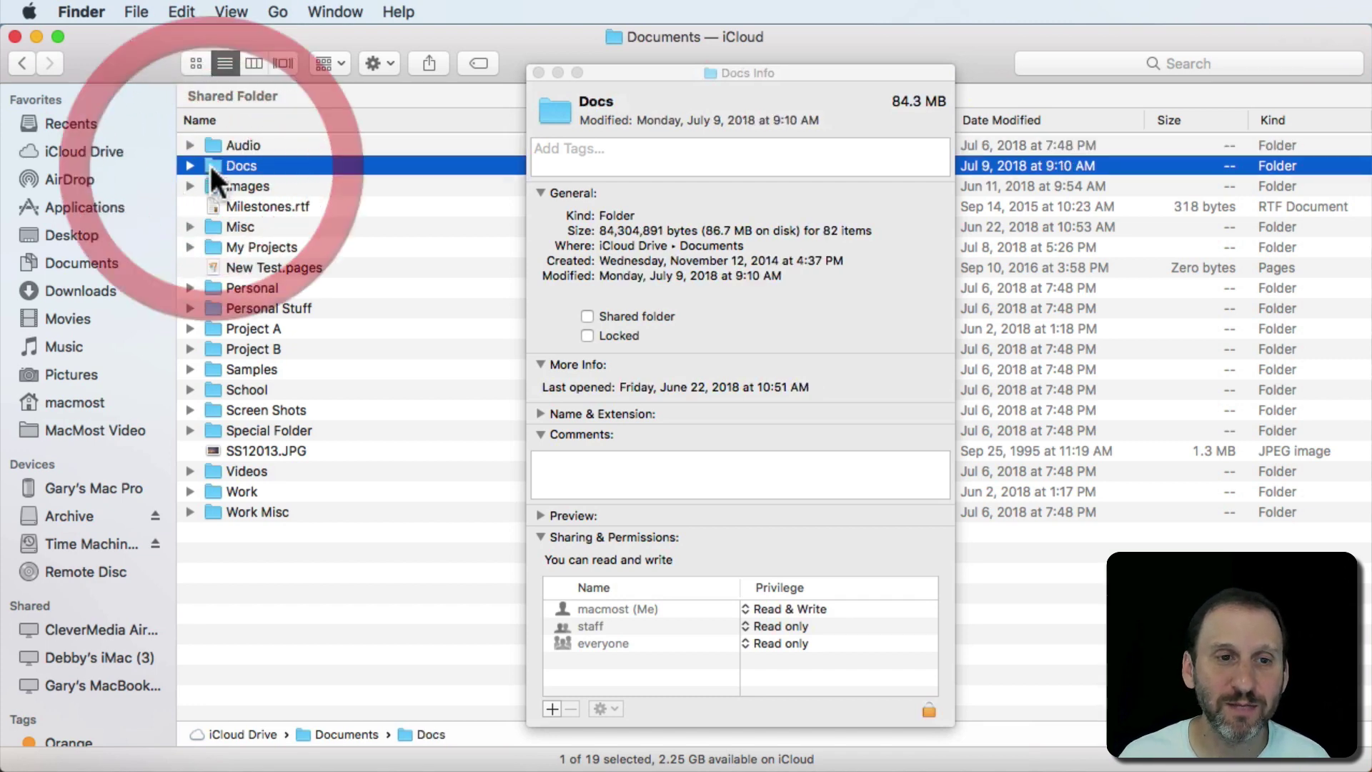
{"action": "left_click", "coordinate": [213, 186]}
{"action": "key", "text": "Down"}
{"action": "key", "text": "Down"}
{"action": "key", "text": "Down"}
{"action": "key", "text": "Down"}
{"action": "key", "text": "Down"}
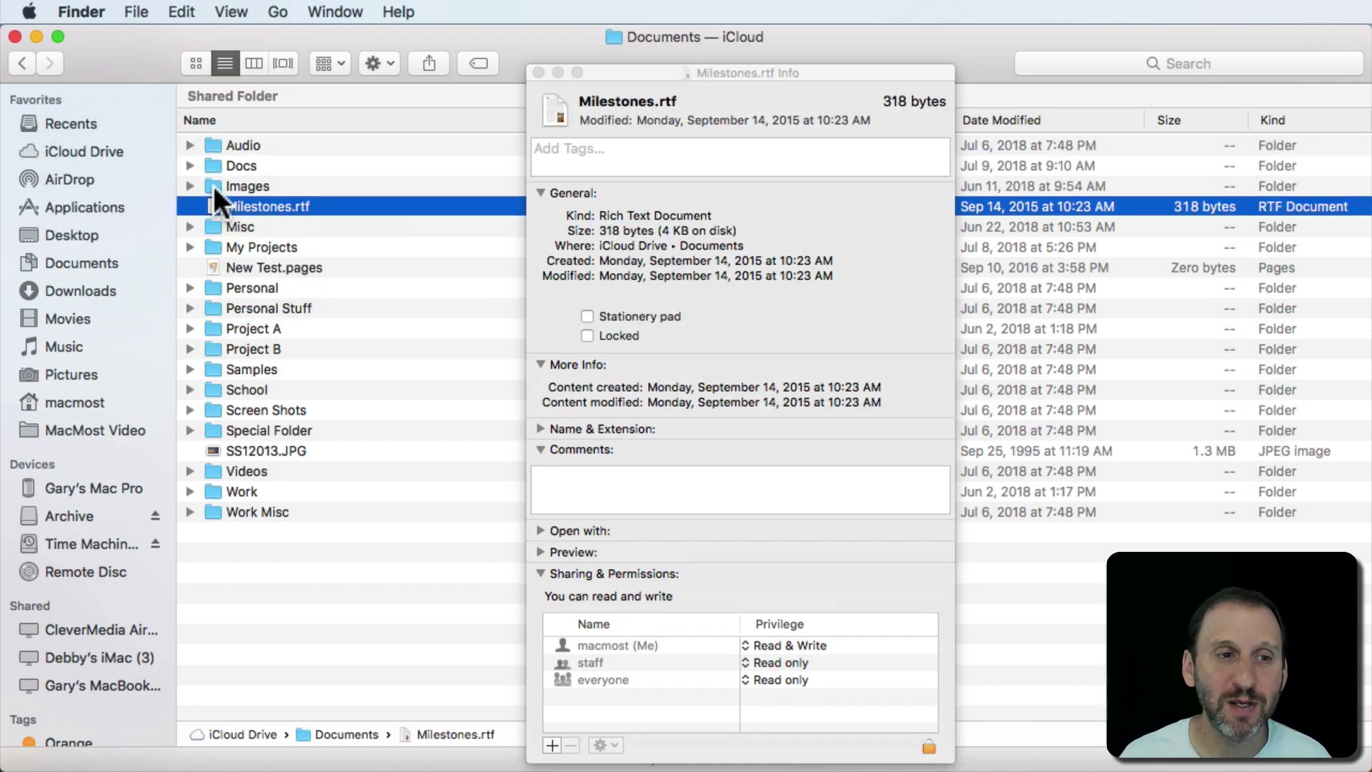
{"action": "key", "text": "Down"}
{"action": "key", "text": "Down"}
{"action": "key", "text": "Down"}
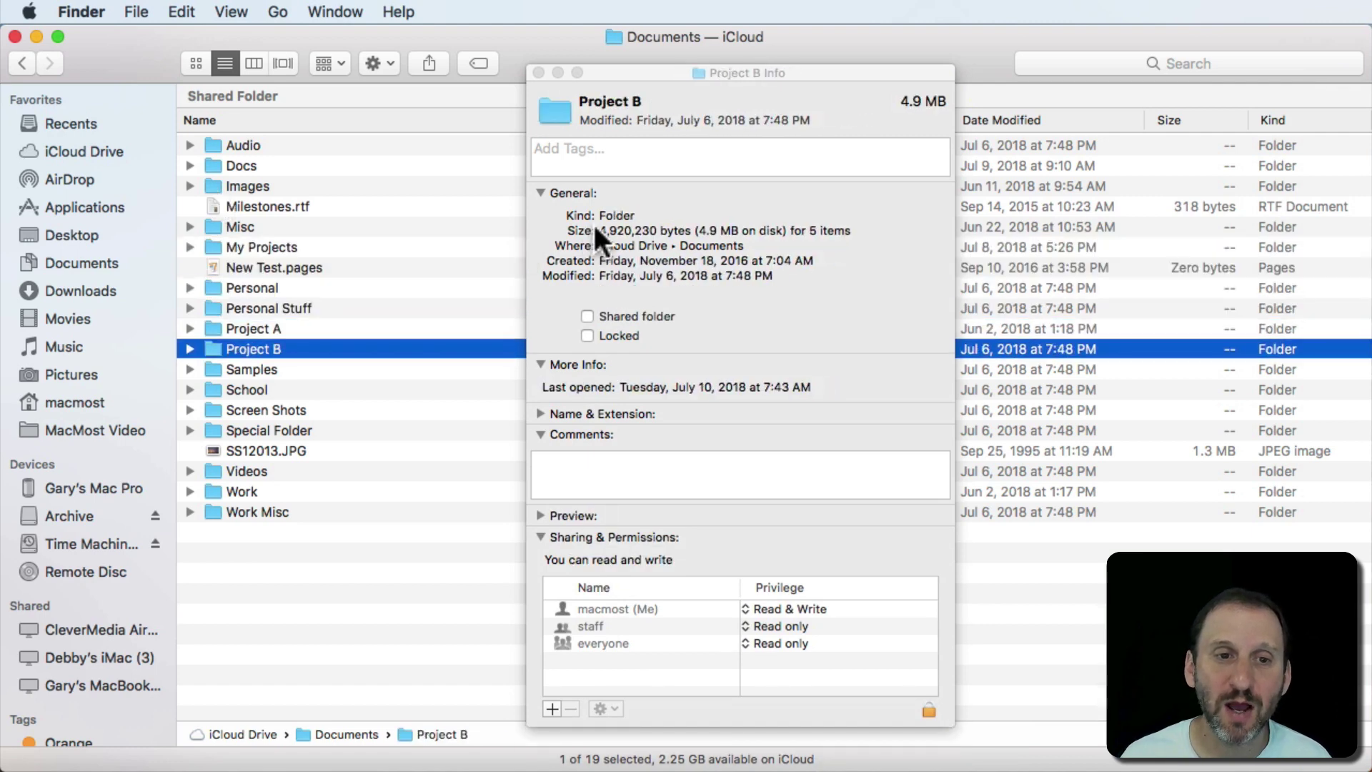
{"action": "left_click", "coordinate": [539, 73]}
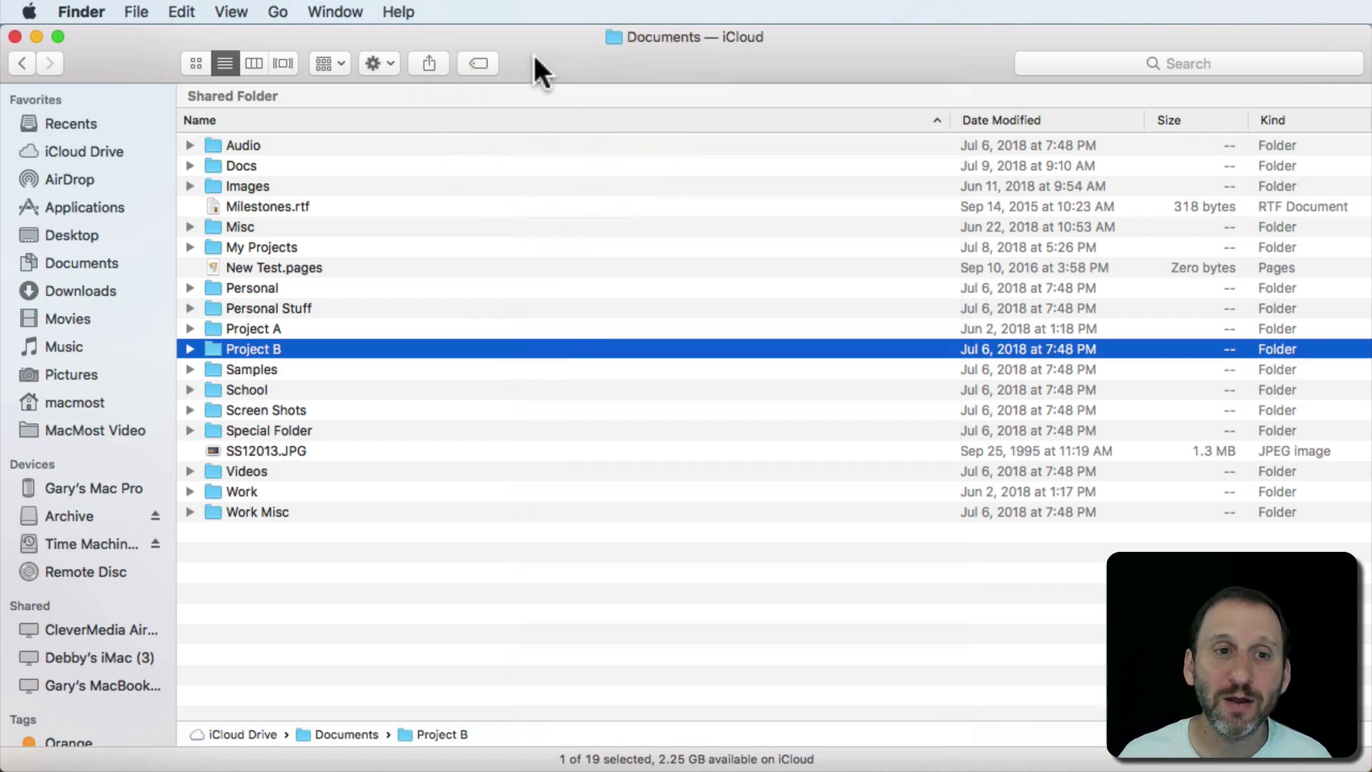
{"action": "left_click", "coordinate": [224, 145]}
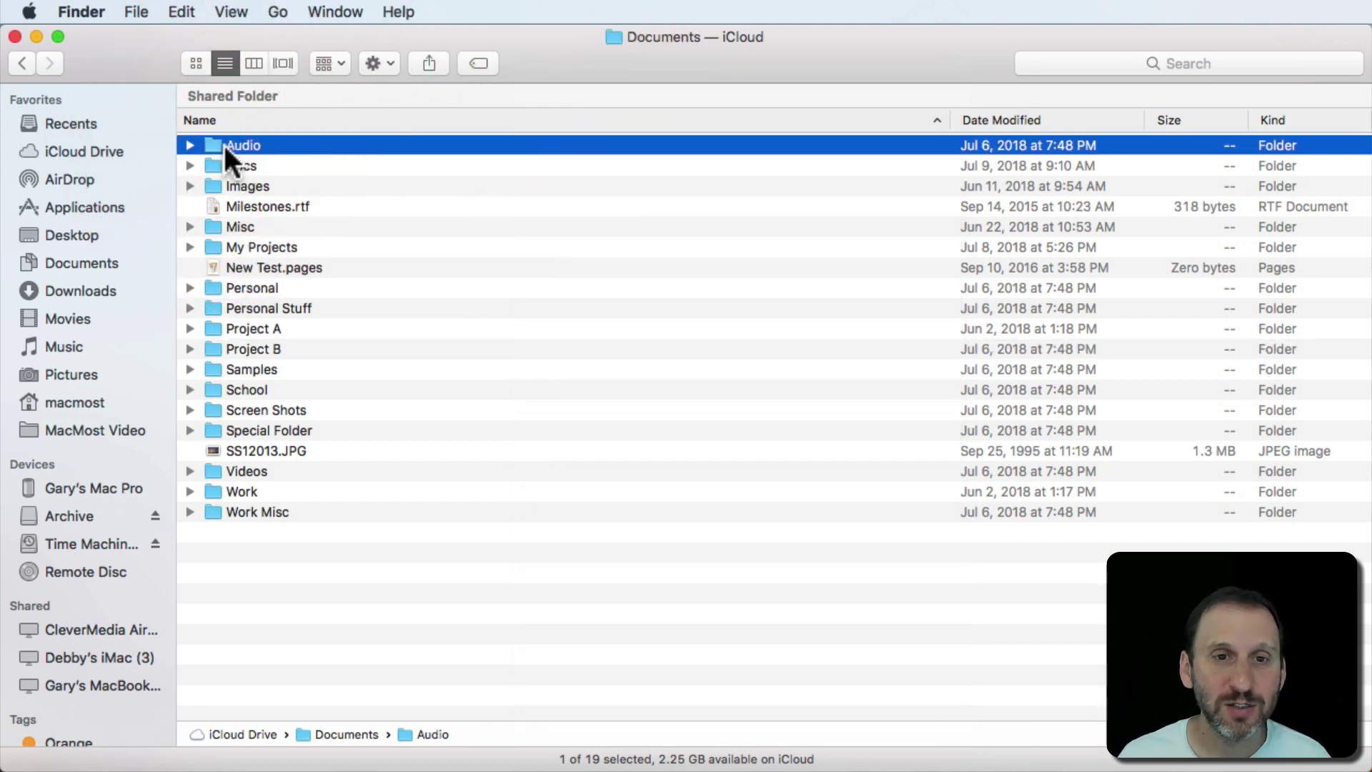
{"action": "key", "text": "space"}
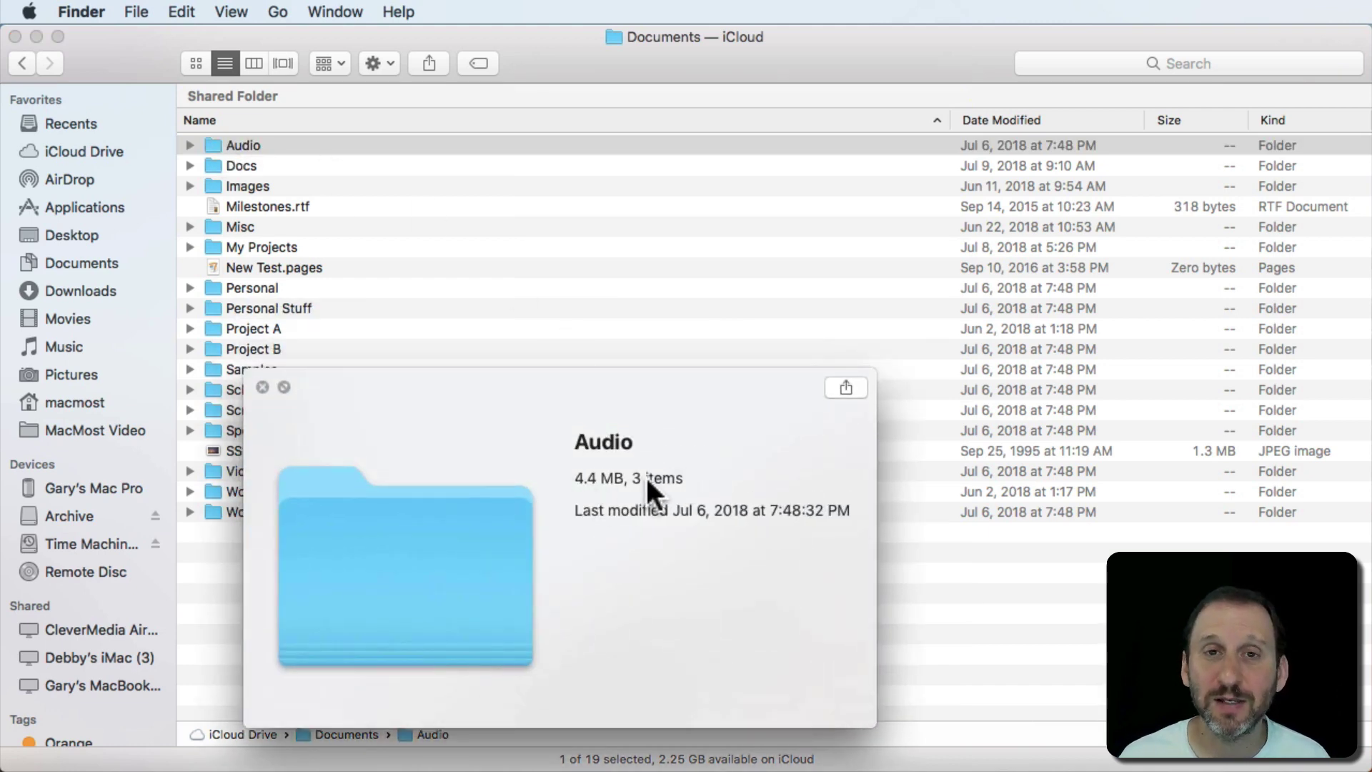
{"action": "key", "text": "space"}
{"action": "left_click", "coordinate": [223, 342]}
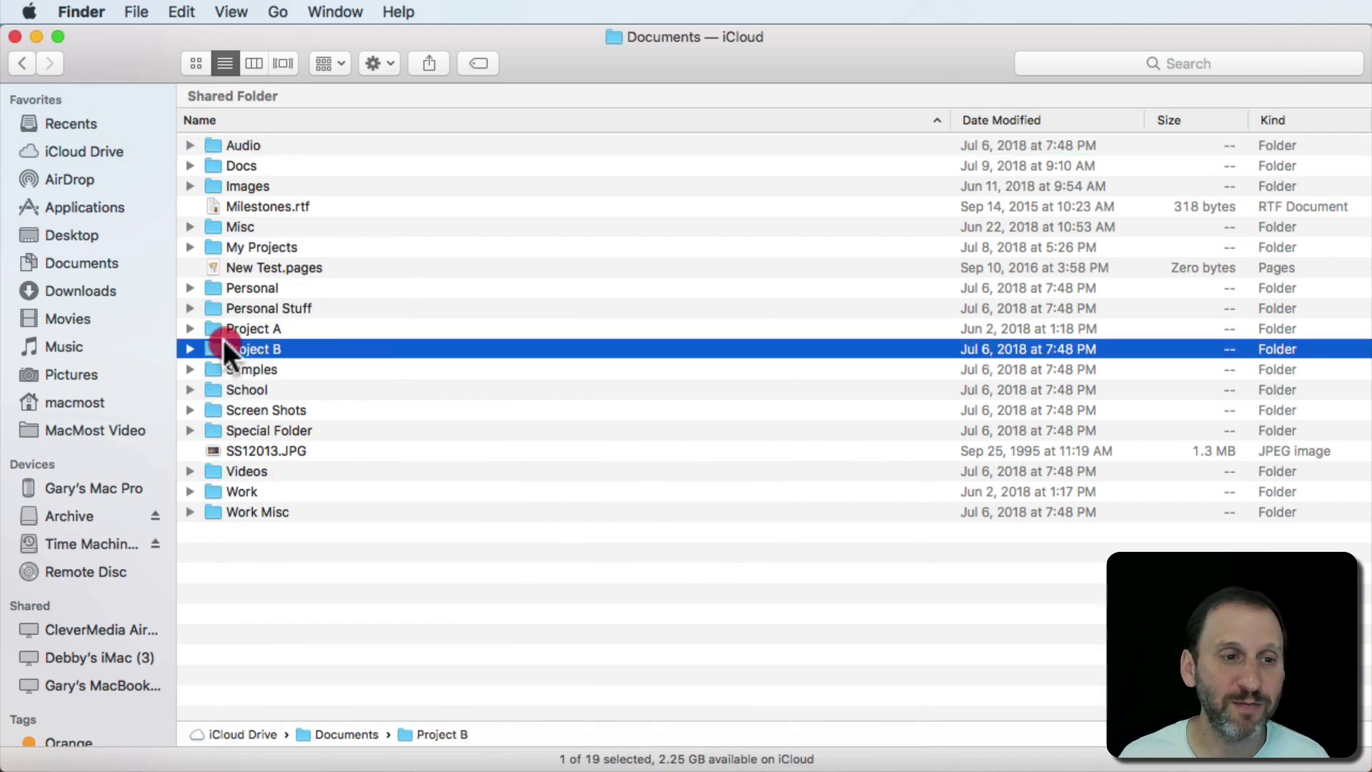
{"action": "key", "text": "space"}
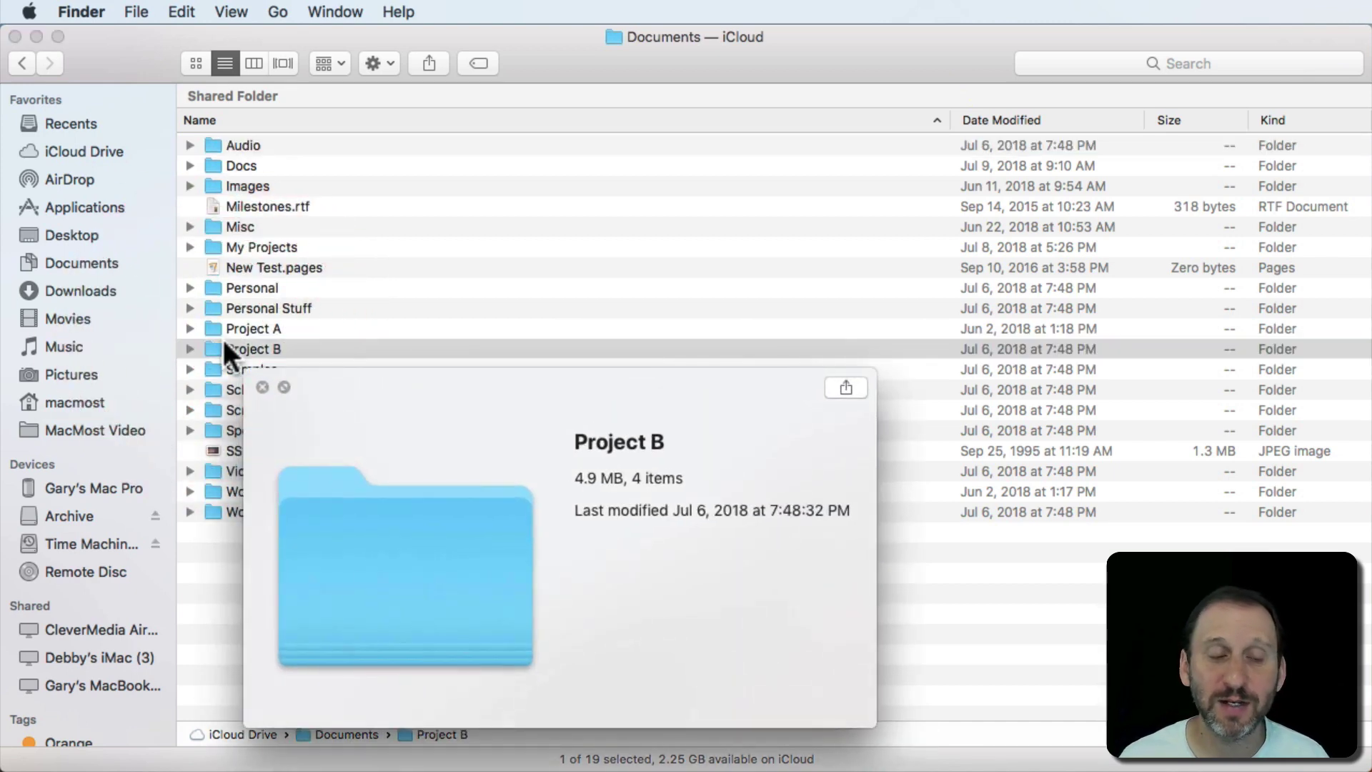
{"action": "key", "text": "Up"}
{"action": "key", "text": "Down"}
{"action": "key", "text": "Down"}
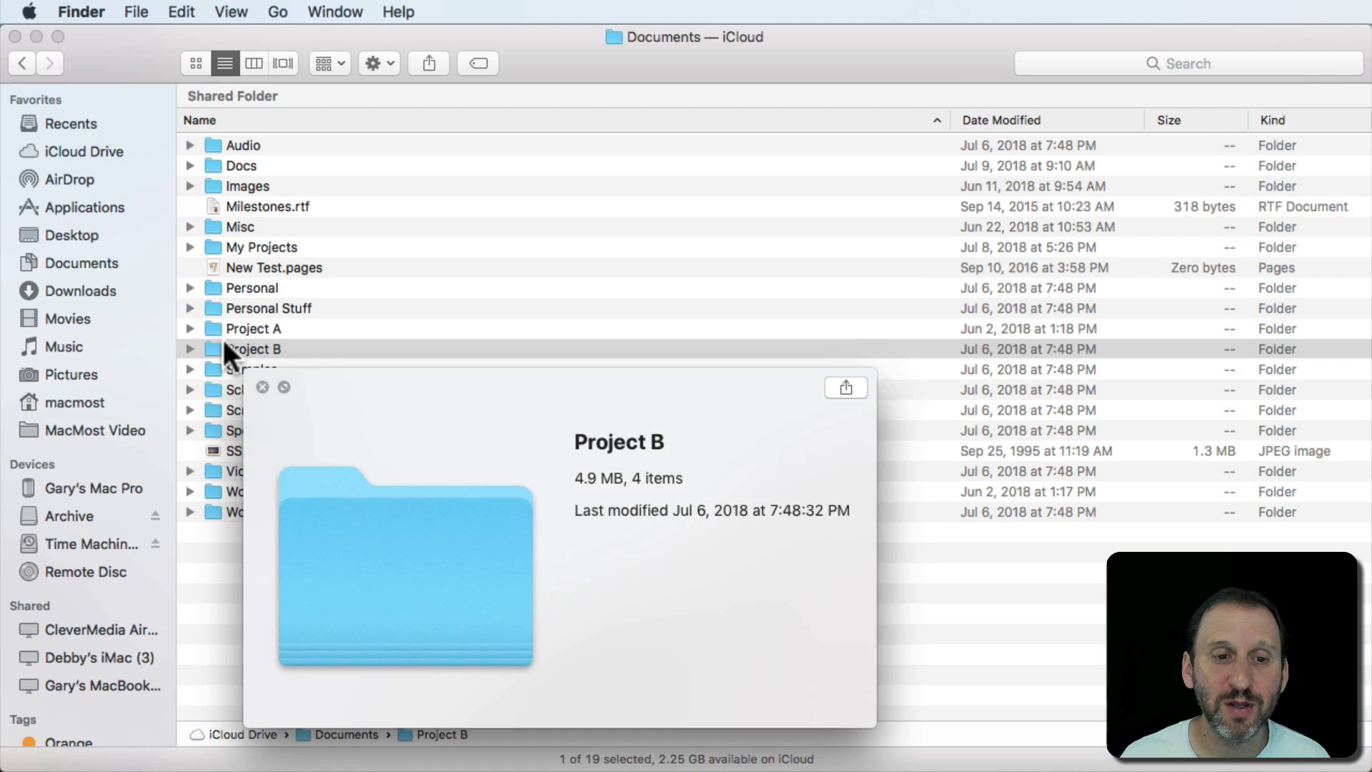
{"action": "key", "text": "Down"}
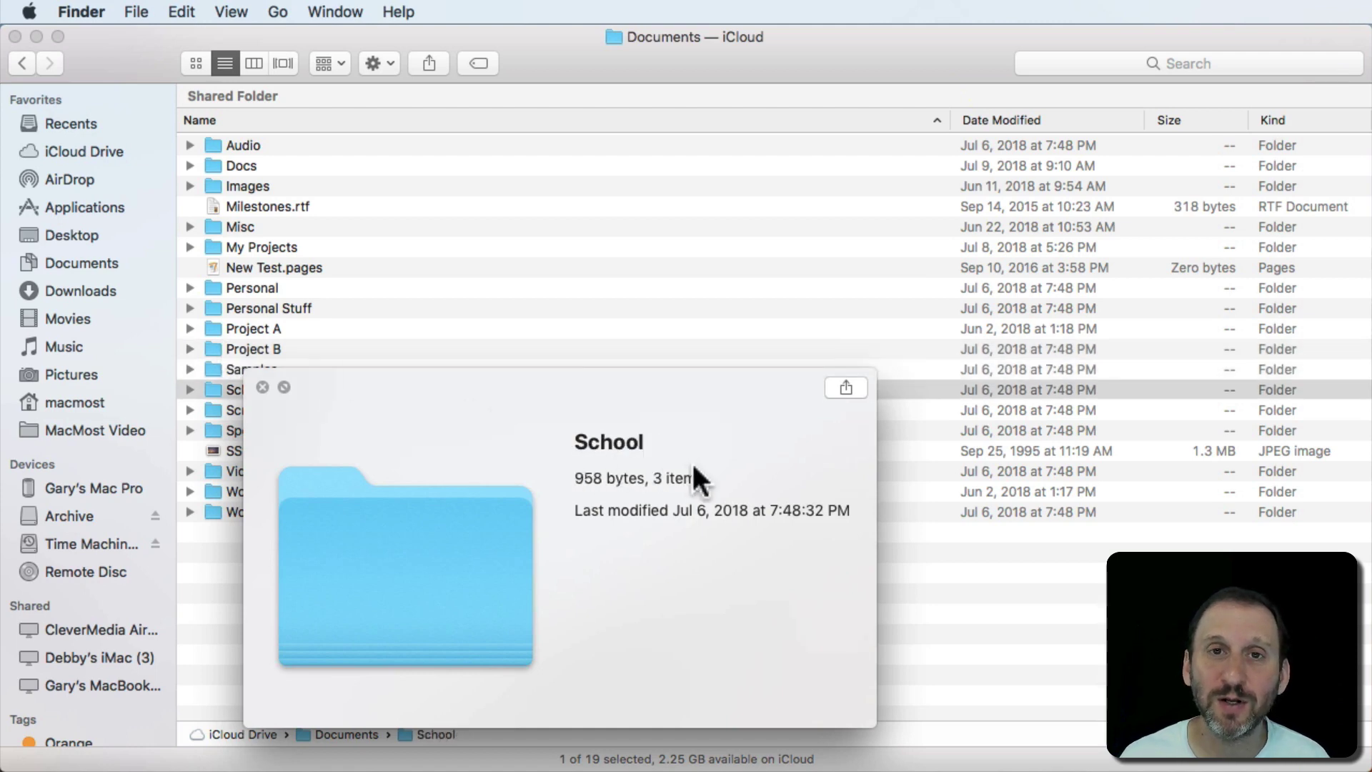
{"action": "left_click", "coordinate": [262, 387]}
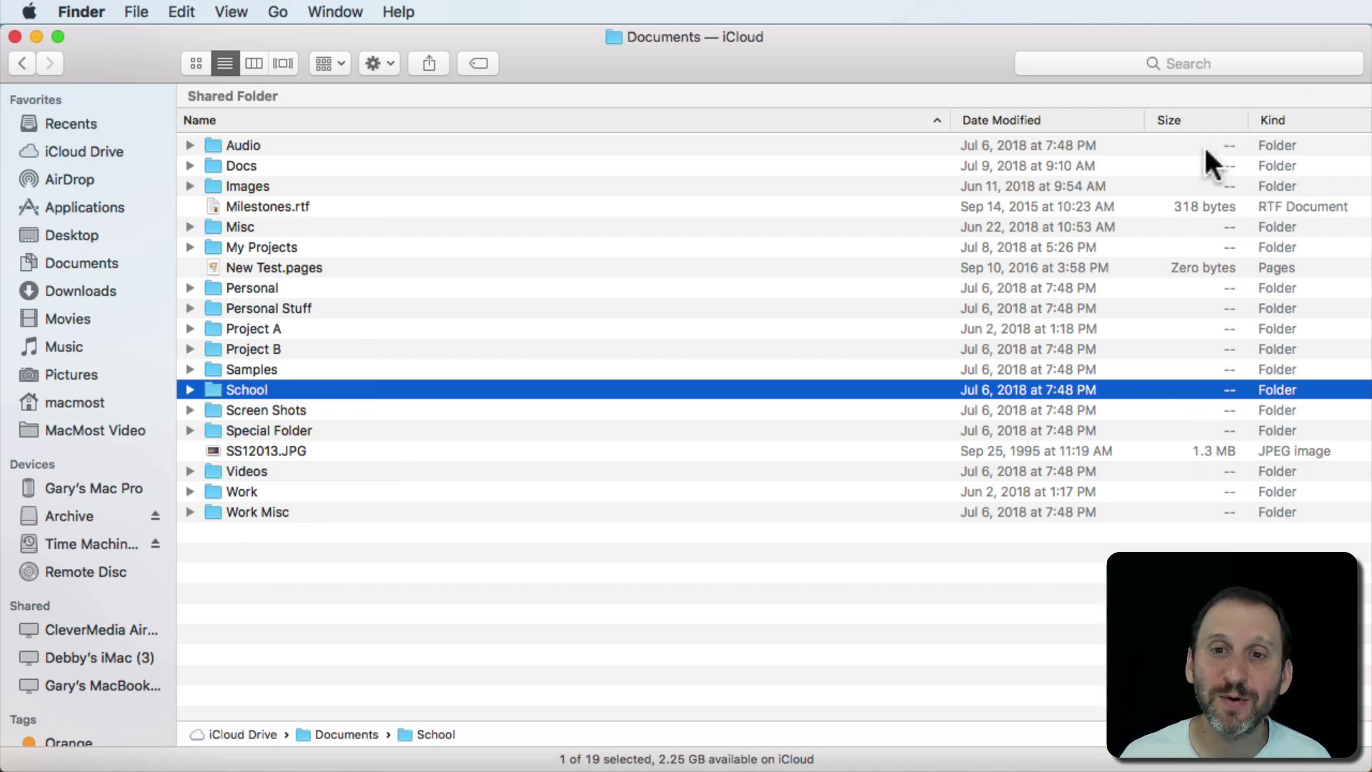
Step: Enable 'Calculate all sizes' in View Options so folders like Docs show 84.3 MB
{"action": "left_click", "coordinate": [229, 9]}
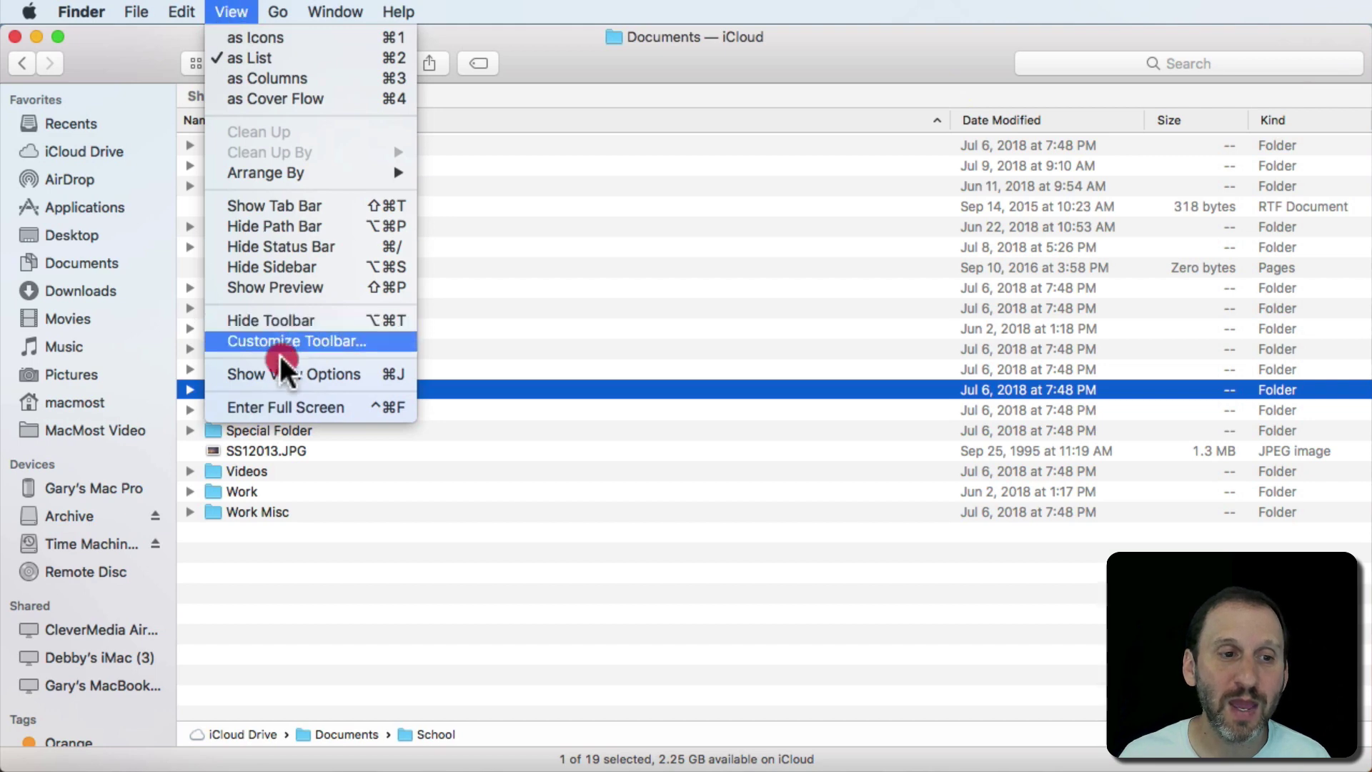
{"action": "left_click", "coordinate": [281, 374]}
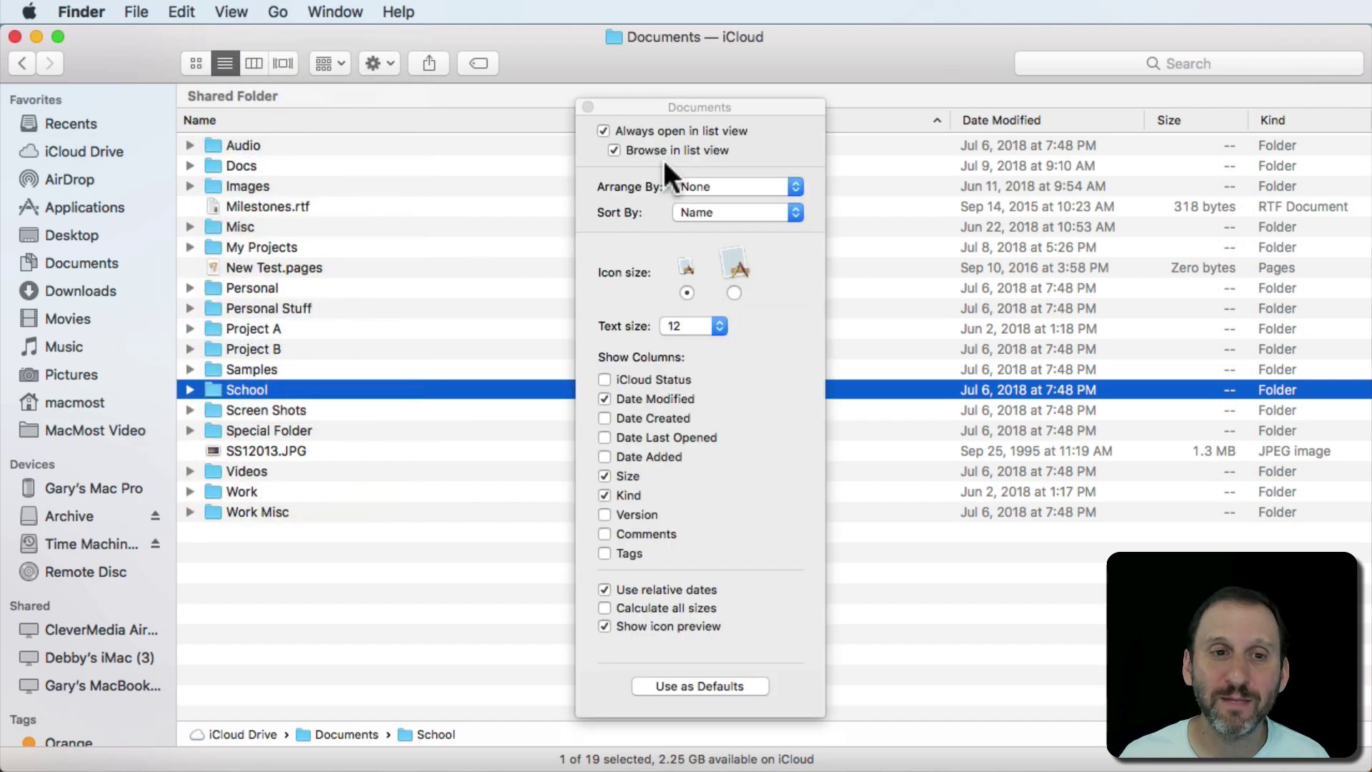
{"action": "left_click", "coordinate": [605, 608]}
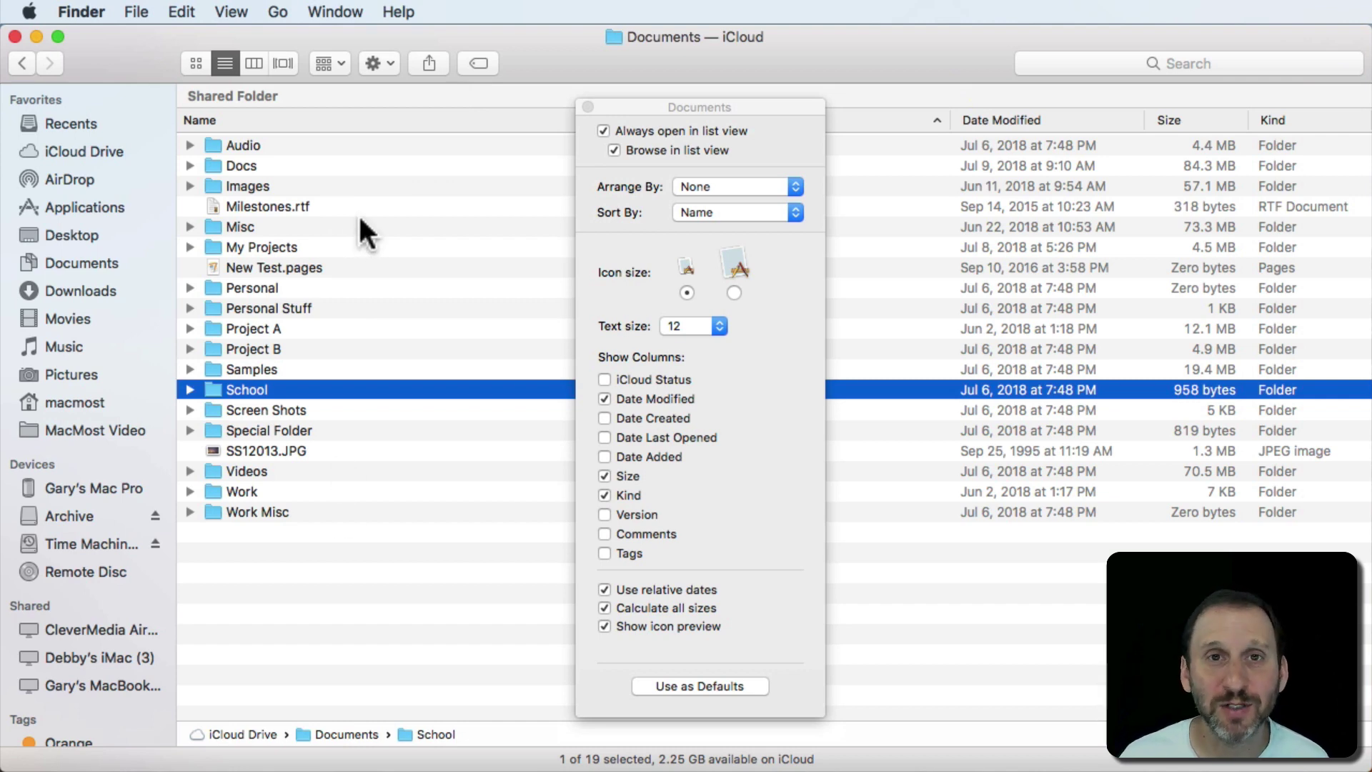
Step: Toggle 'Calculate all sizes' on and off, leave it unchecked, and close View Options
{"action": "left_click", "coordinate": [621, 609]}
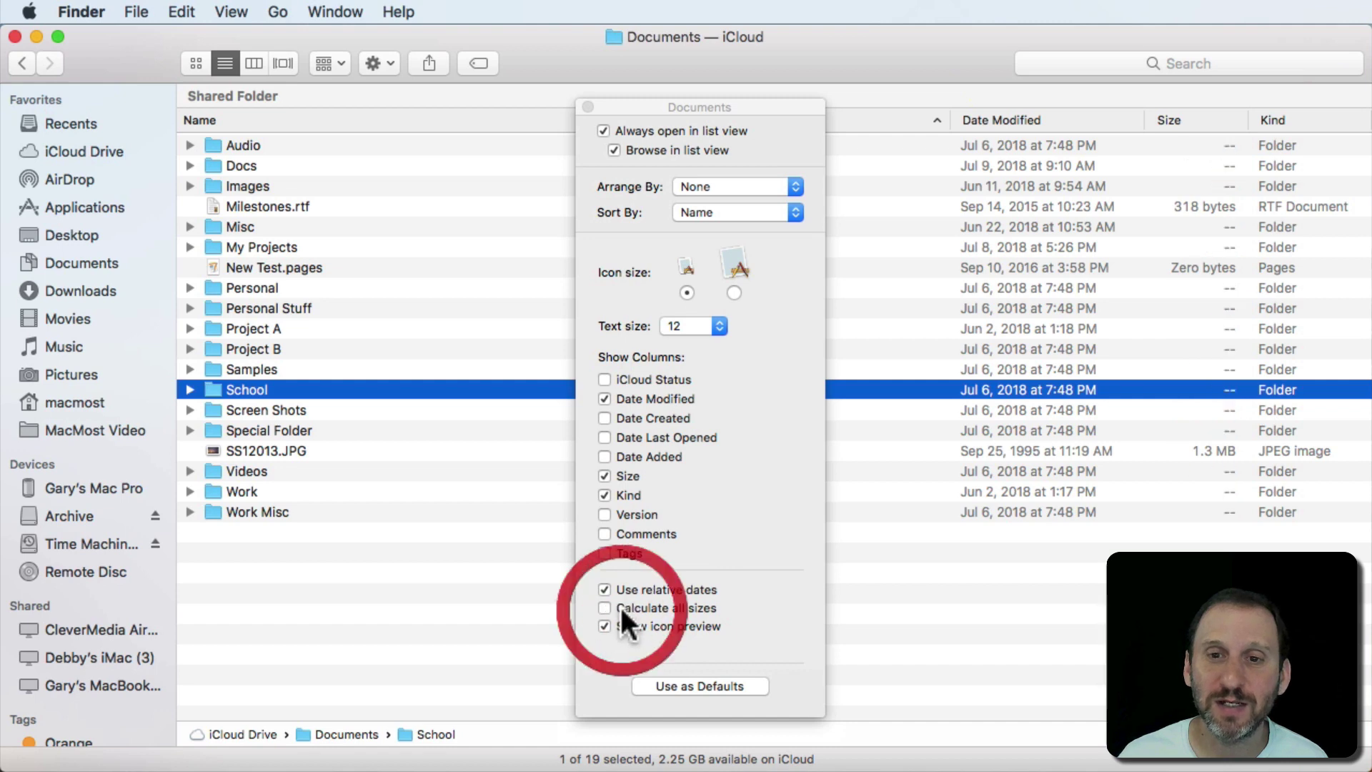
{"action": "left_click", "coordinate": [621, 609]}
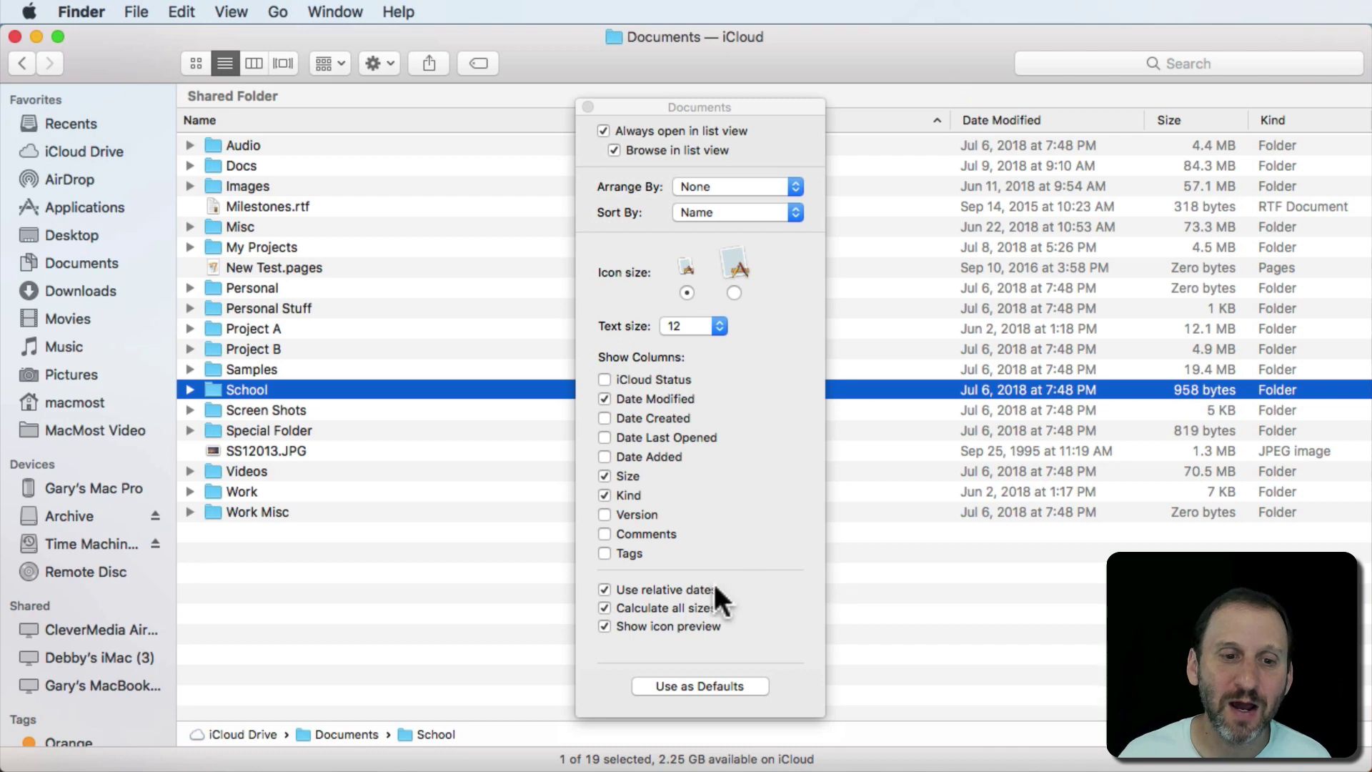
{"action": "left_click", "coordinate": [666, 608]}
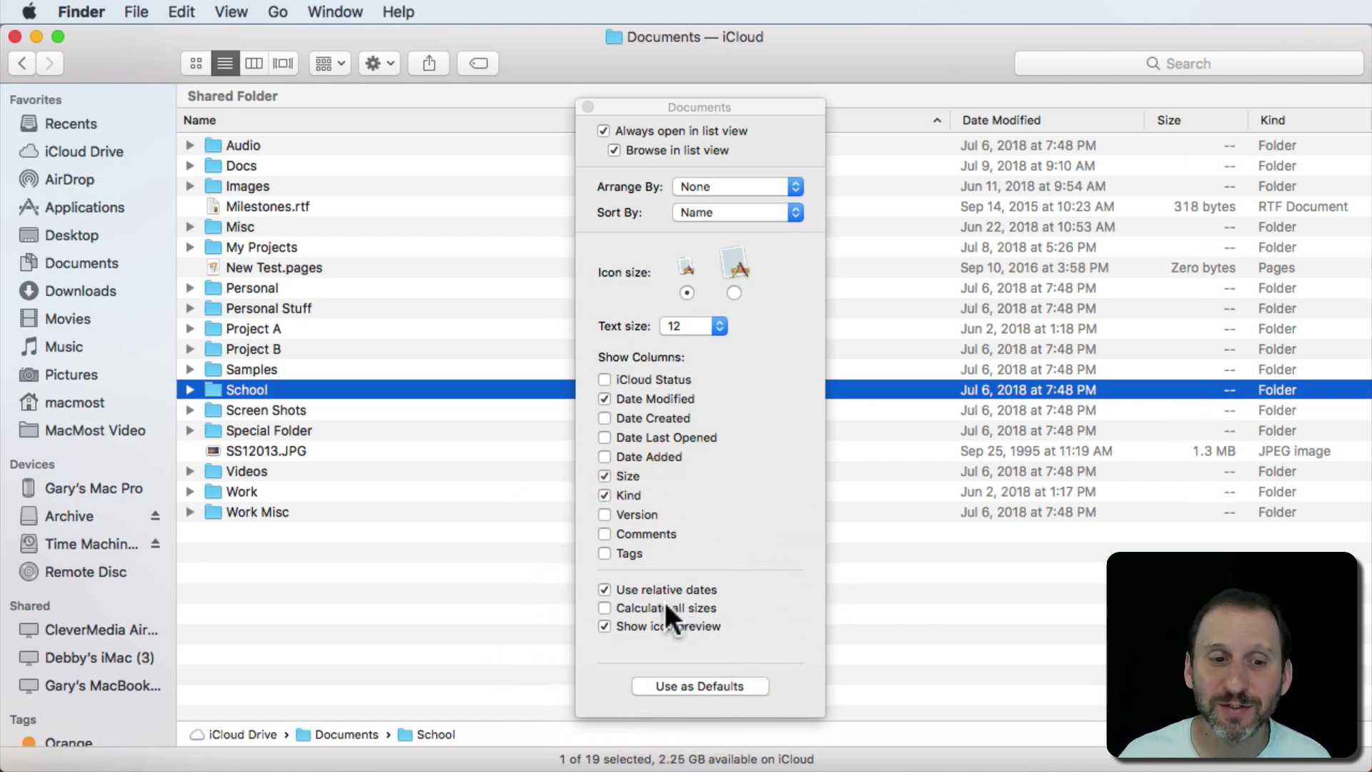
{"action": "left_click", "coordinate": [666, 607]}
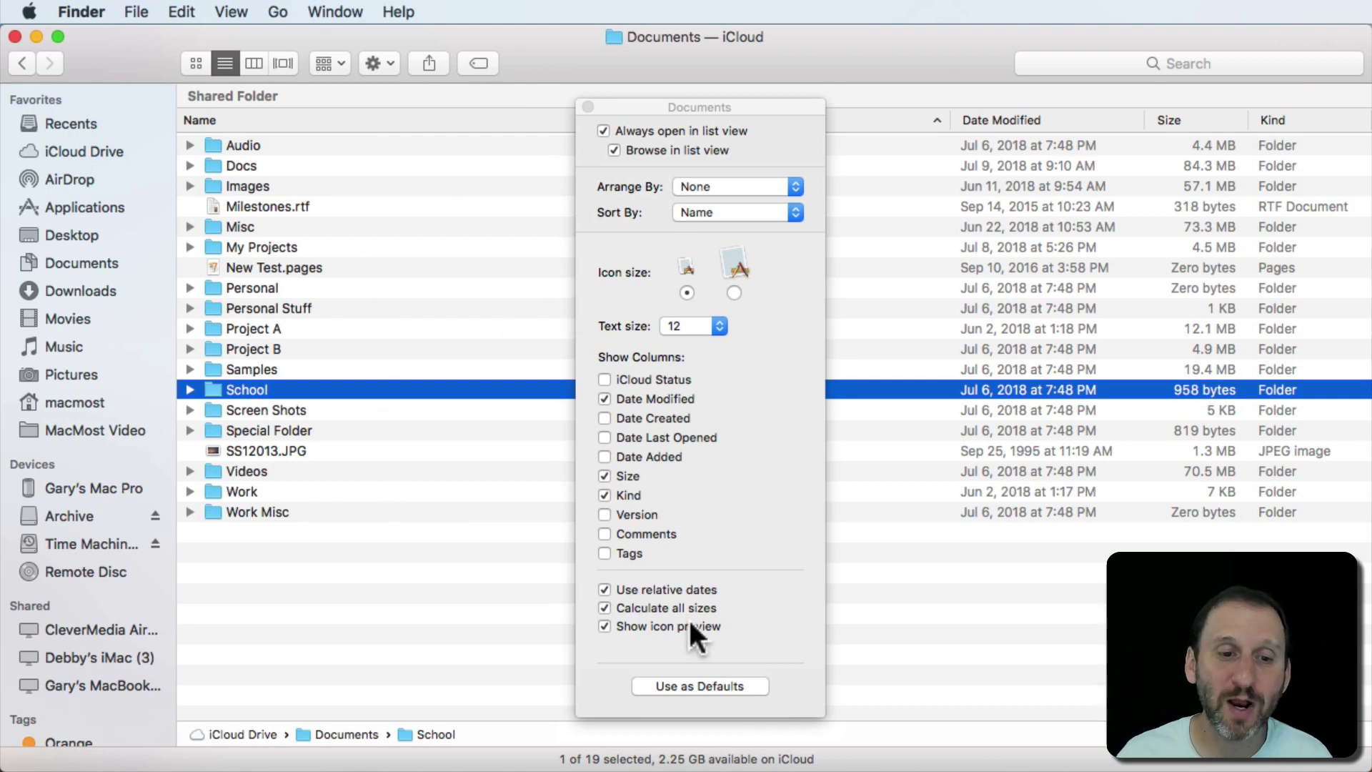
{"action": "left_click", "coordinate": [635, 607]}
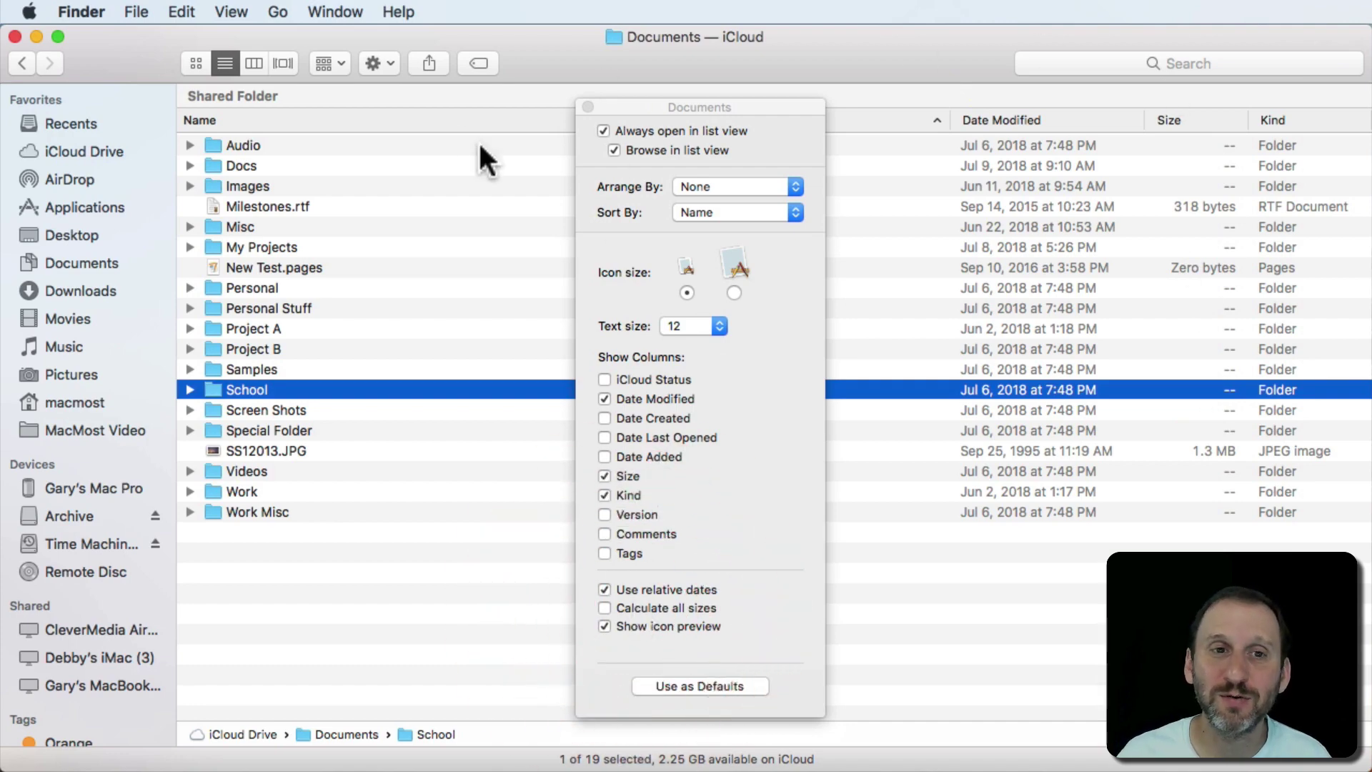
{"action": "left_click", "coordinate": [583, 105]}
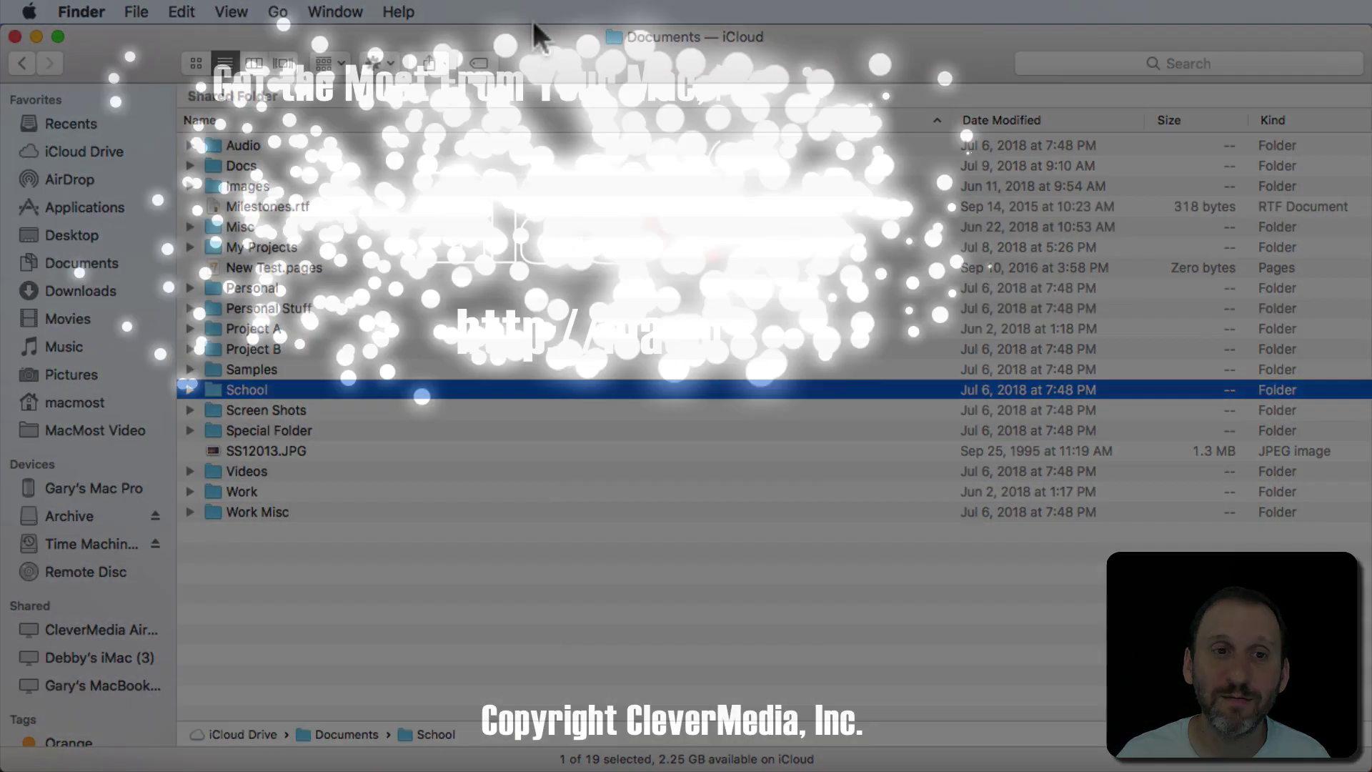